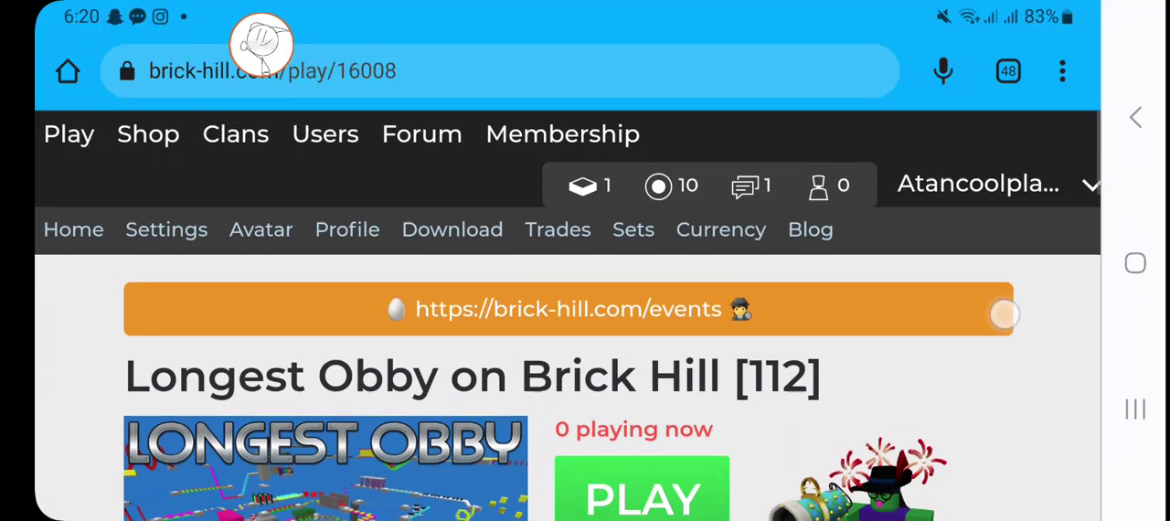
scroll(924, 262, "down", 5)
scroll(1003, 274, "down", 3)
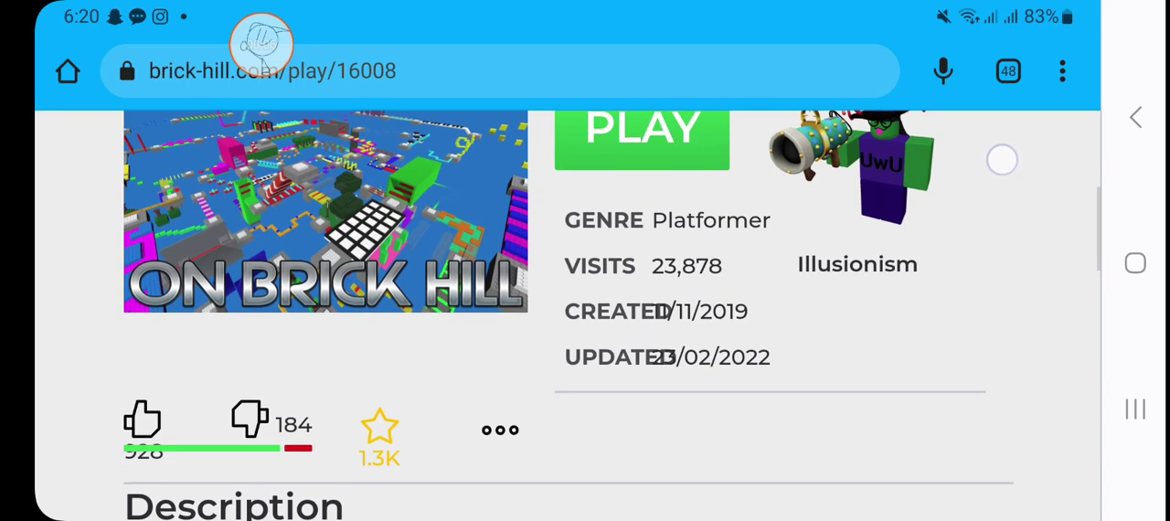
scroll(1003, 161, "up", 2)
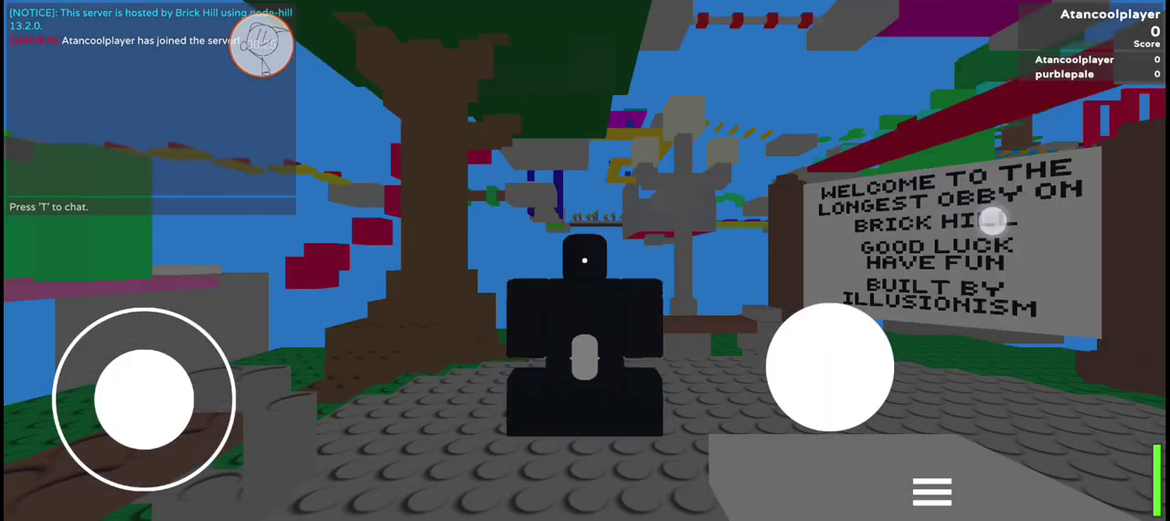
Step: Walk the character from the spawn sign onto the yellow obby path
mouse_move(994, 221)
left_mouse_down()
mouse_move(1088, 64)
mouse_move(1051, 218)
left_mouse_up()
left_click_drag(141, 398, 178, 306)
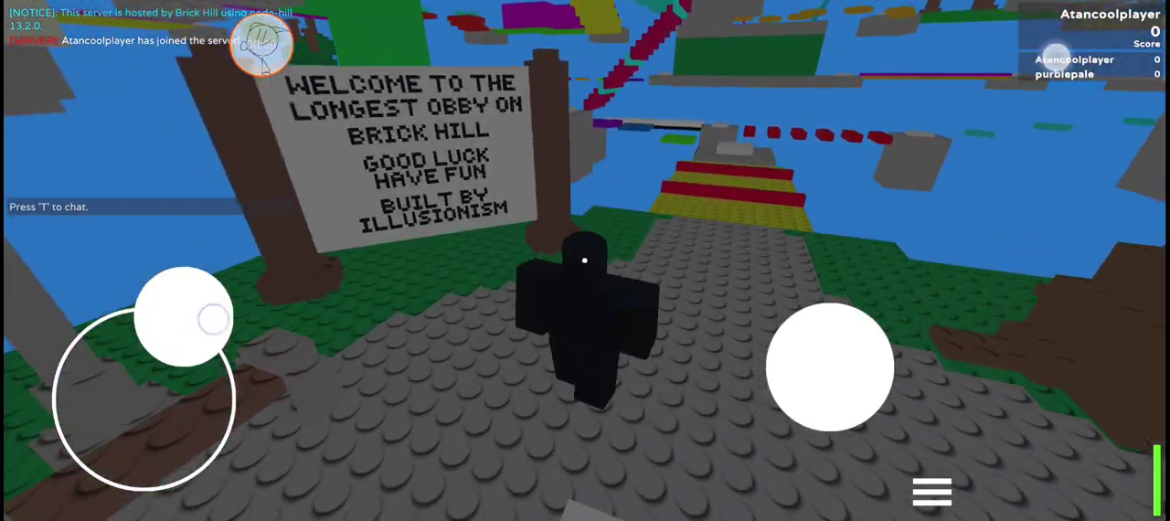
left_click_drag(1051, 218, 1053, 50)
left_click_drag(141, 398, 137, 301)
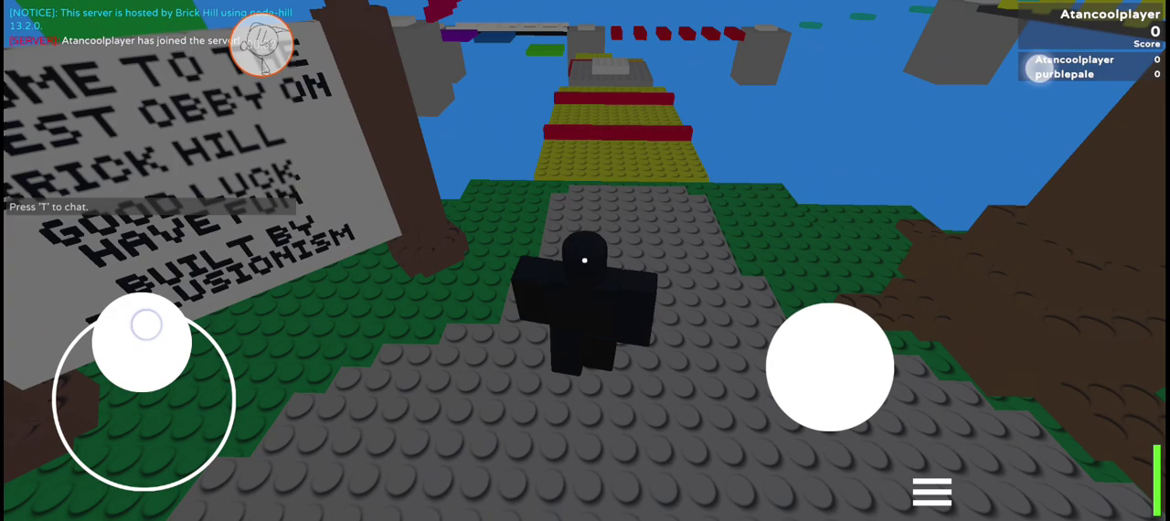
left_click_drag(1006, 228, 1052, 91)
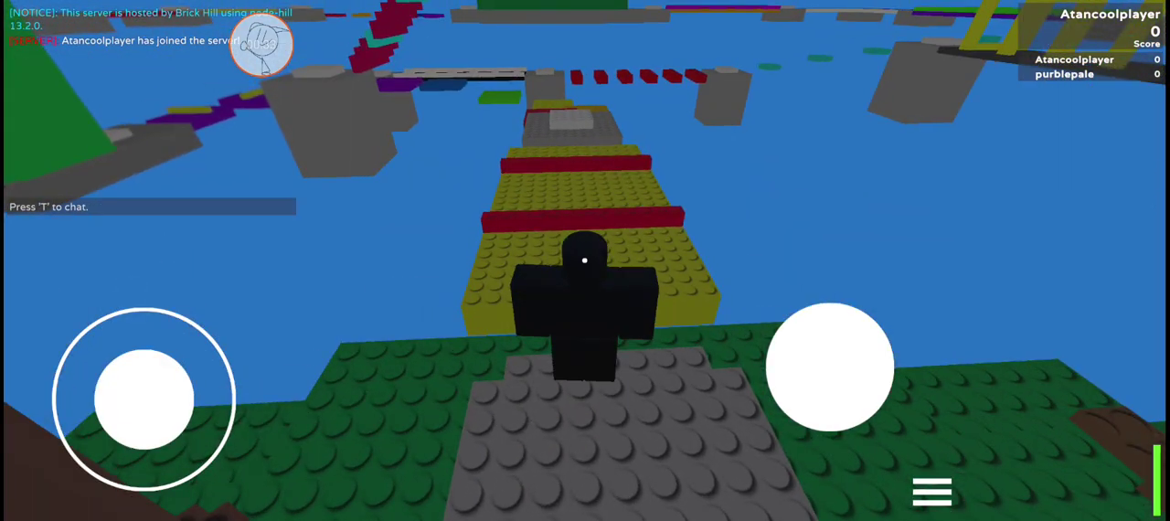
left_click_drag(141, 397, 146, 311)
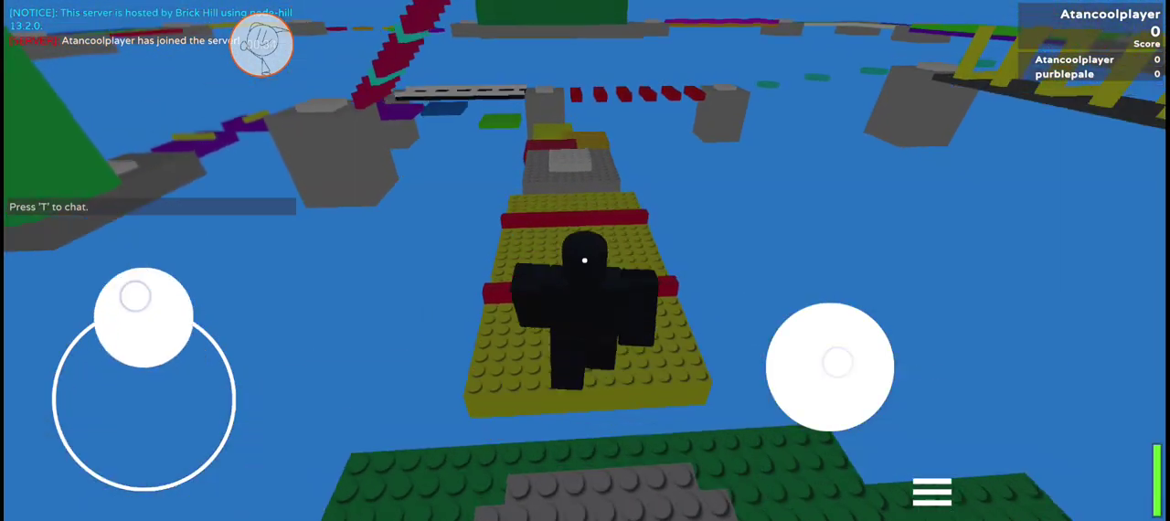
left_click_drag(141, 398, 133, 302)
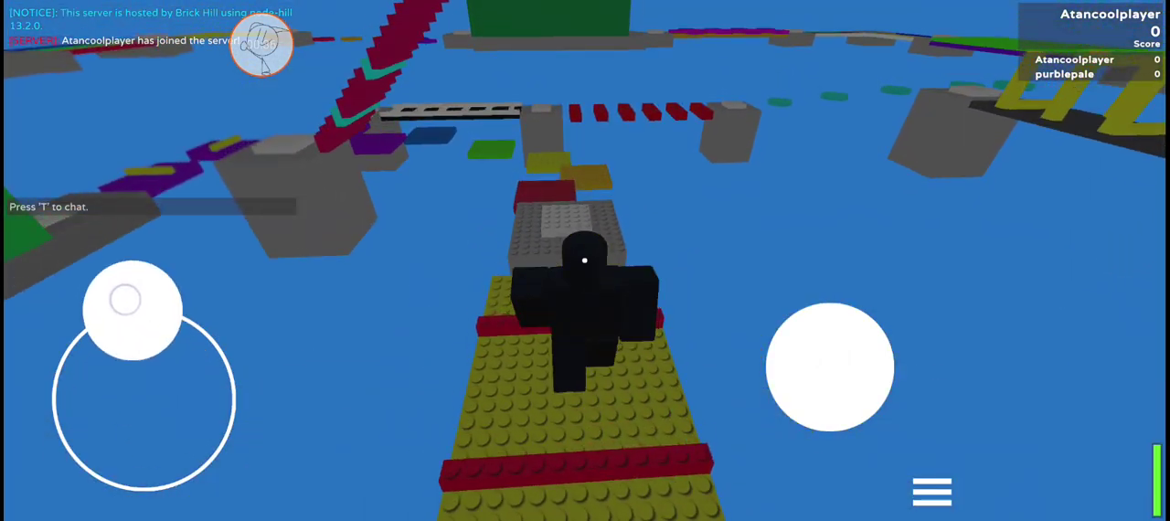
Step: Jump from the yellow block to the grey block, then the red, then the next yellow
left_click(830, 365)
mouse_move(142, 398)
left_mouse_down()
mouse_move(128, 320)
mouse_move(146, 311)
left_mouse_up()
left_click(830, 365)
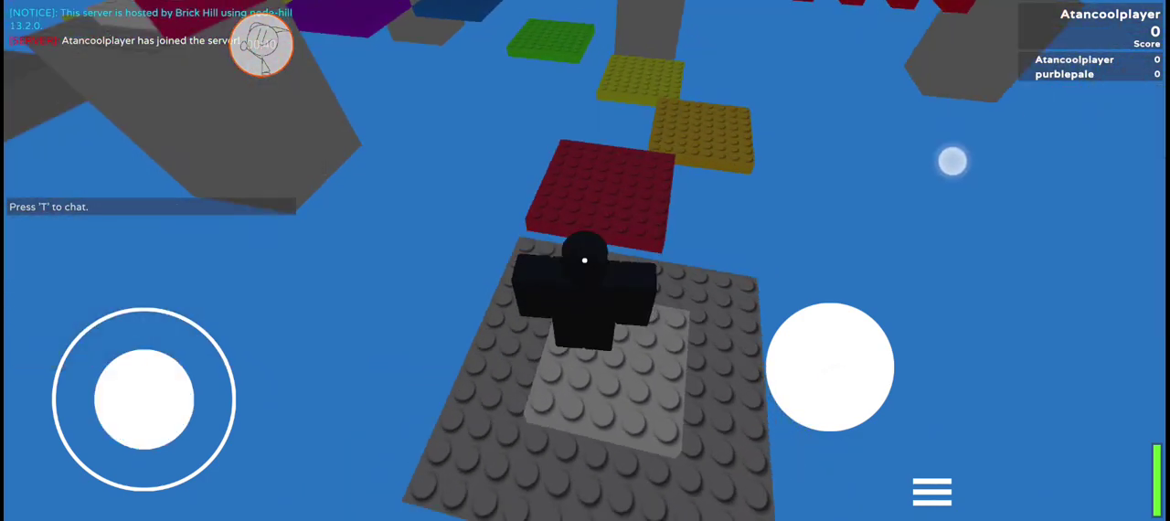
left_click(830, 365)
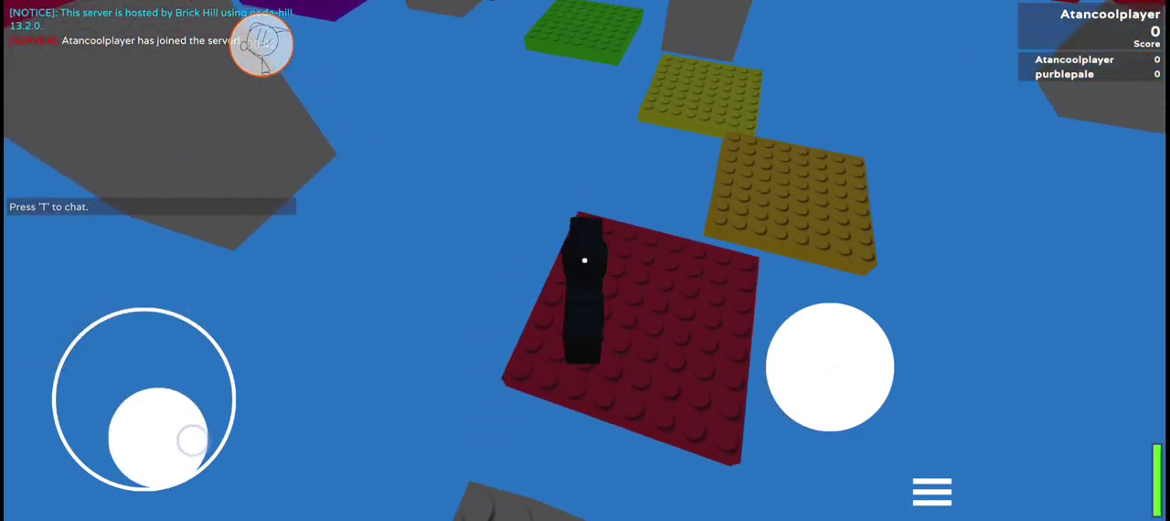
left_click_drag(1128, 190, 960, 229)
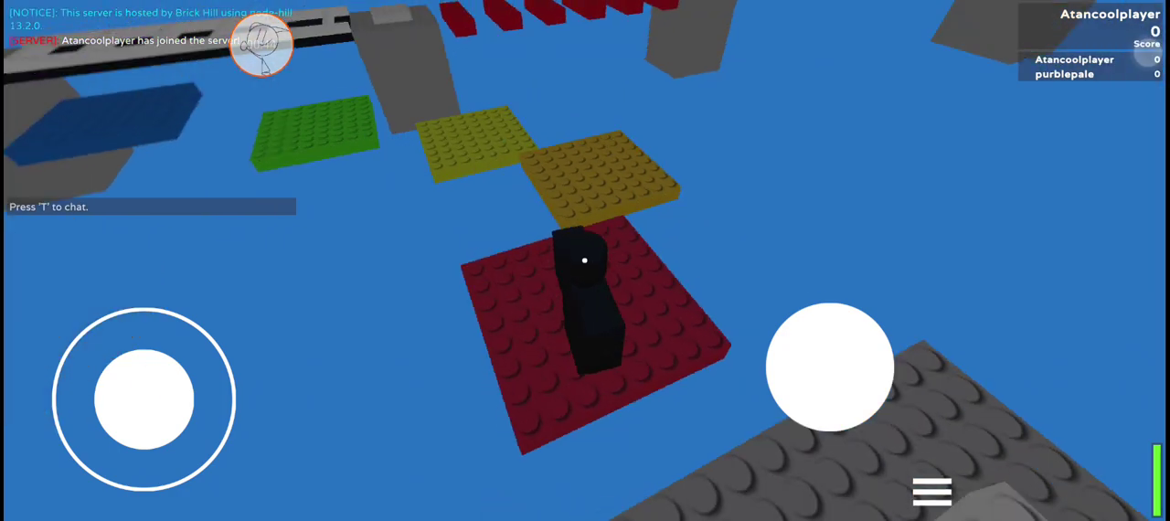
left_click_drag(142, 398, 137, 311)
left_click(830, 366)
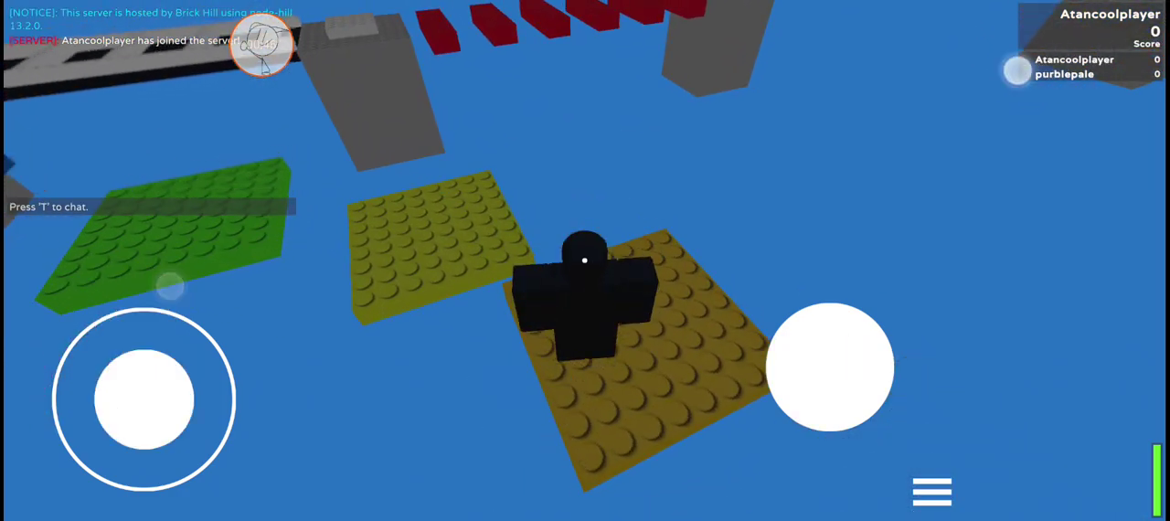
Step: Cross the farther yellow block onto the green block
left_click_drag(960, 138, 800, 108)
left_click_drag(142, 397, 137, 302)
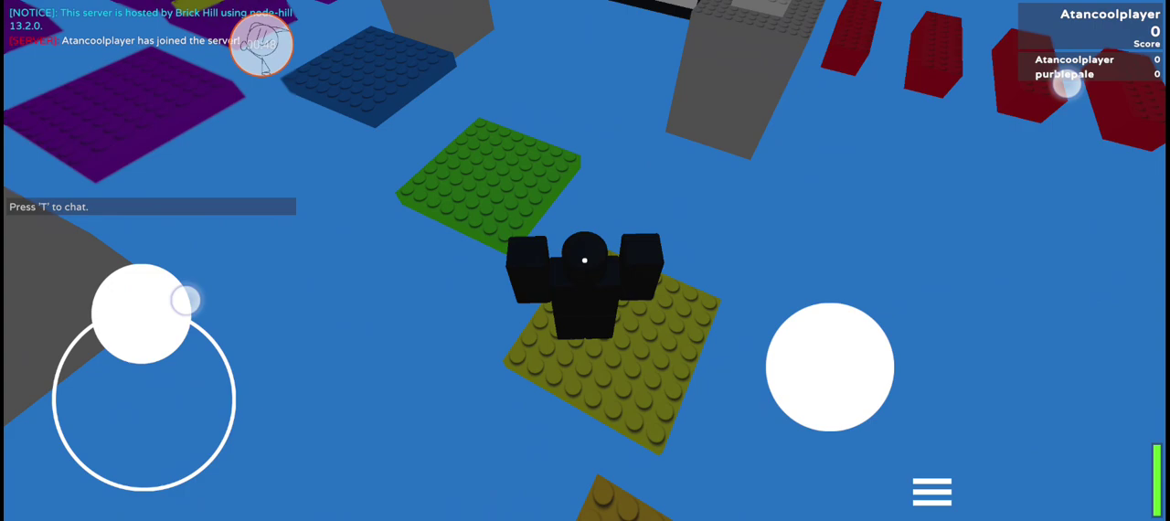
left_click_drag(914, 106, 813, 114)
left_click_drag(1003, 75, 869, 83)
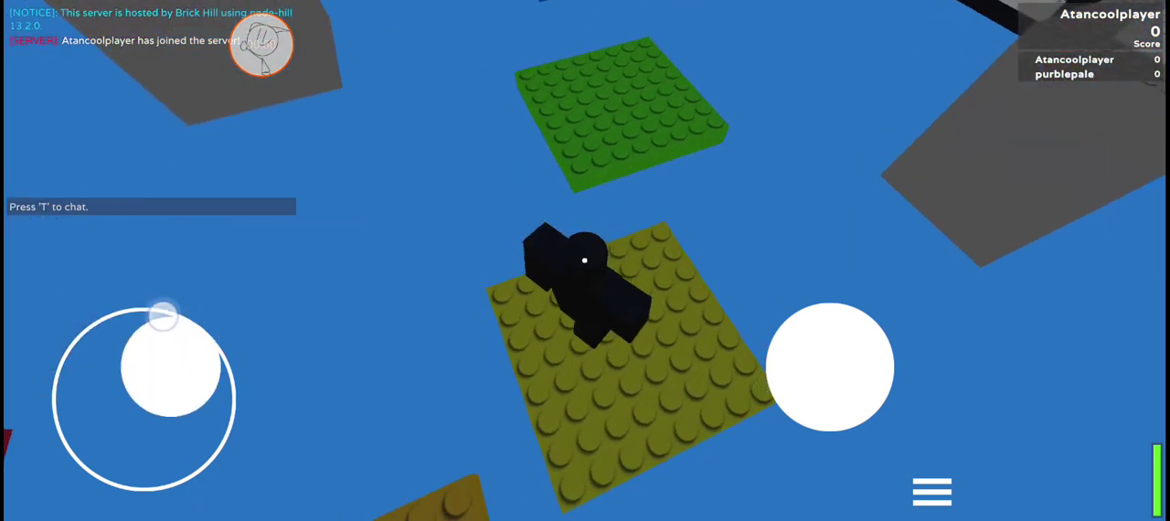
left_click_drag(162, 315, 155, 302)
left_click_drag(1006, 109, 967, 53)
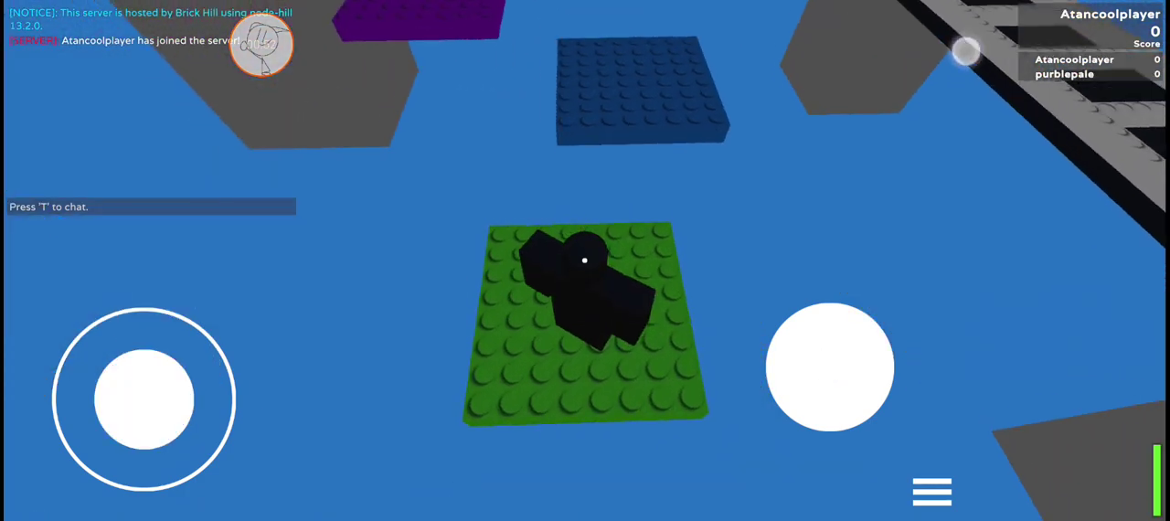
mouse_move(914, 183)
left_mouse_down()
mouse_move(915, 110)
mouse_move(914, 183)
left_mouse_up()
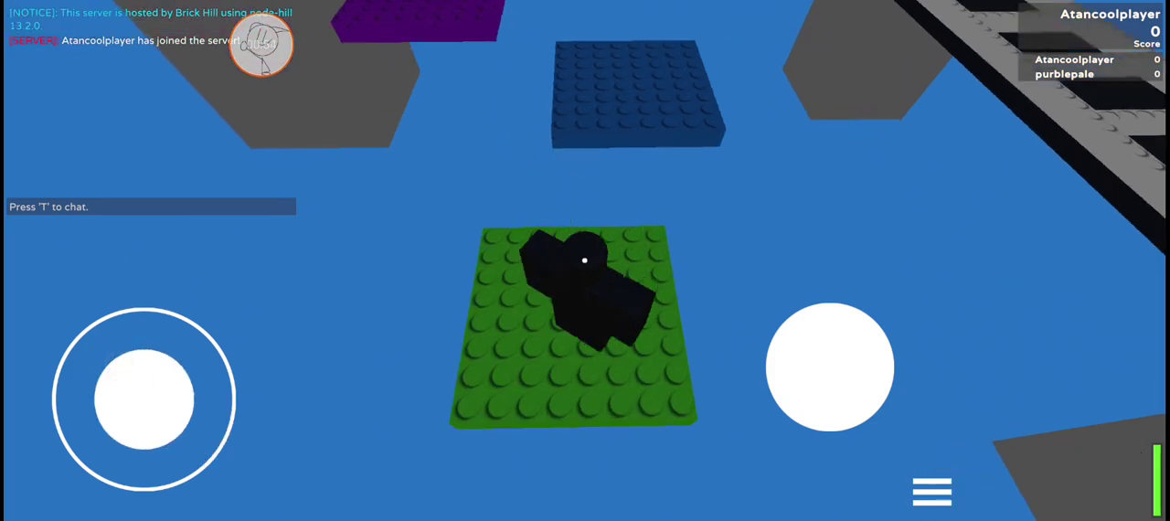
Step: Move from the green block across the blue one onto the purple block
left_click_drag(149, 393, 155, 320)
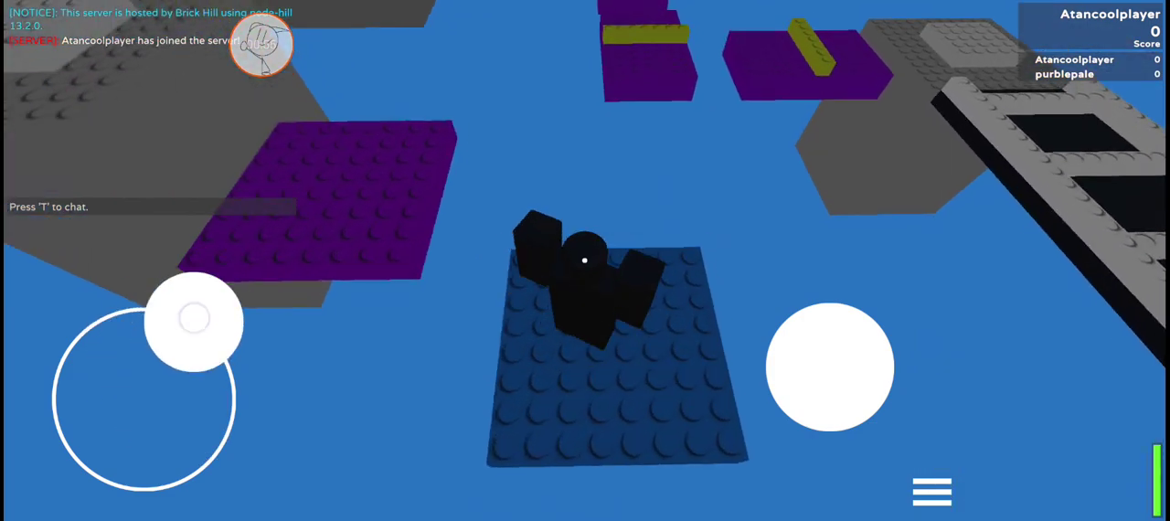
mouse_move(914, 137)
left_mouse_down()
mouse_move(823, 99)
mouse_move(731, 137)
left_mouse_up()
mouse_move(144, 398)
left_mouse_down()
mouse_move(128, 315)
mouse_move(163, 306)
mouse_move(144, 398)
left_mouse_up()
left_click_drag(823, 137, 745, 117)
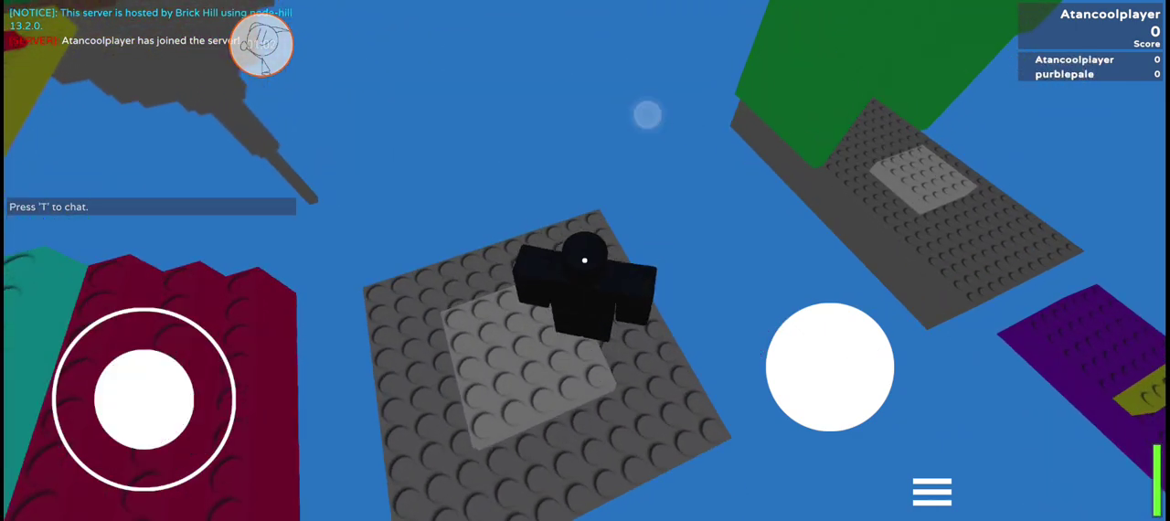
left_click_drag(647, 115, 775, 119)
left_click_drag(145, 398, 101, 398)
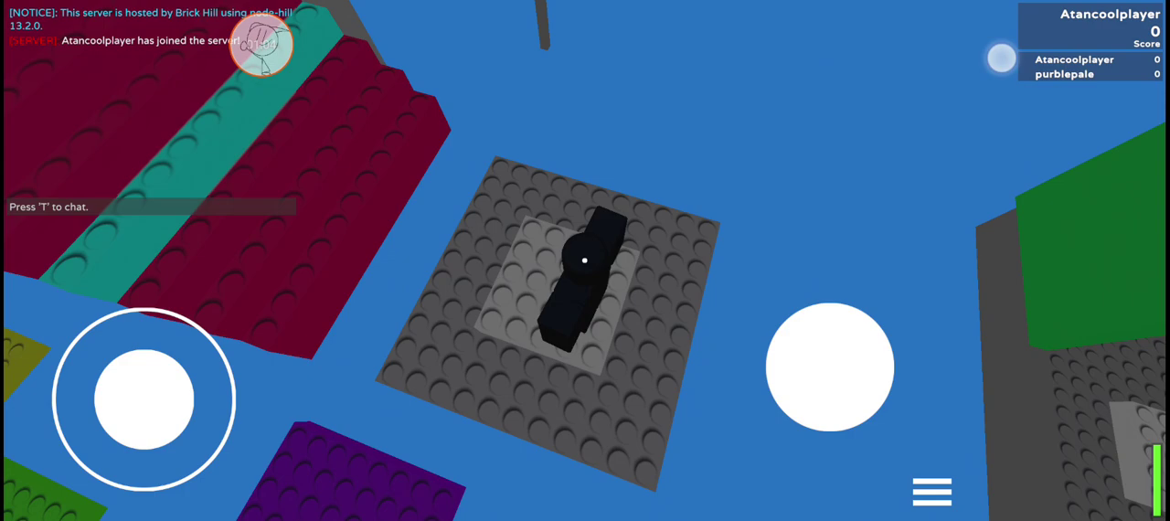
mouse_move(1001, 57)
left_mouse_down()
mouse_move(923, 64)
mouse_move(1126, 84)
left_mouse_up()
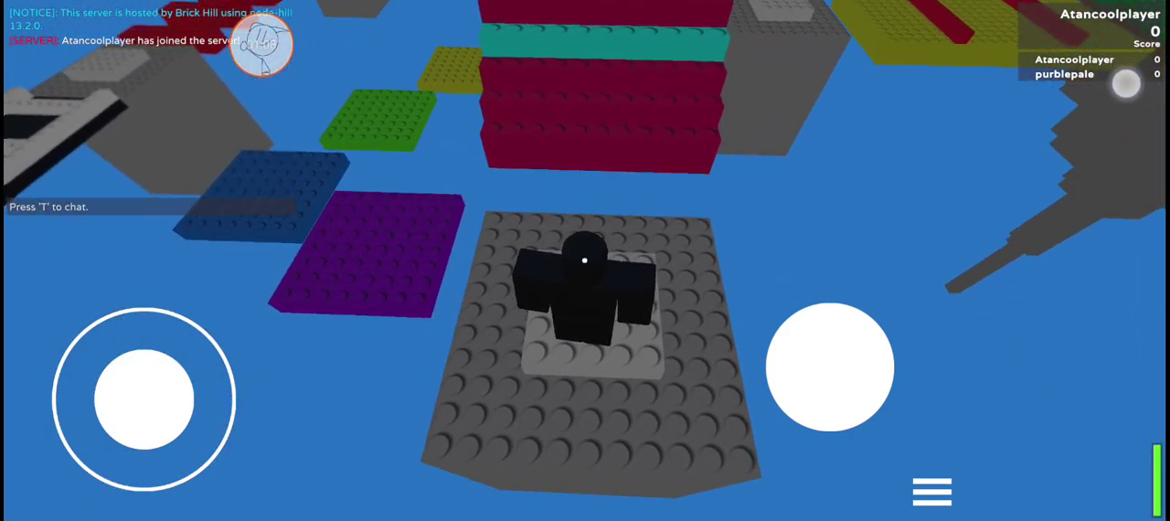
Step: Climb from the grey pad up the red staircase and the red-and-teal tower
left_click_drag(144, 397, 109, 357)
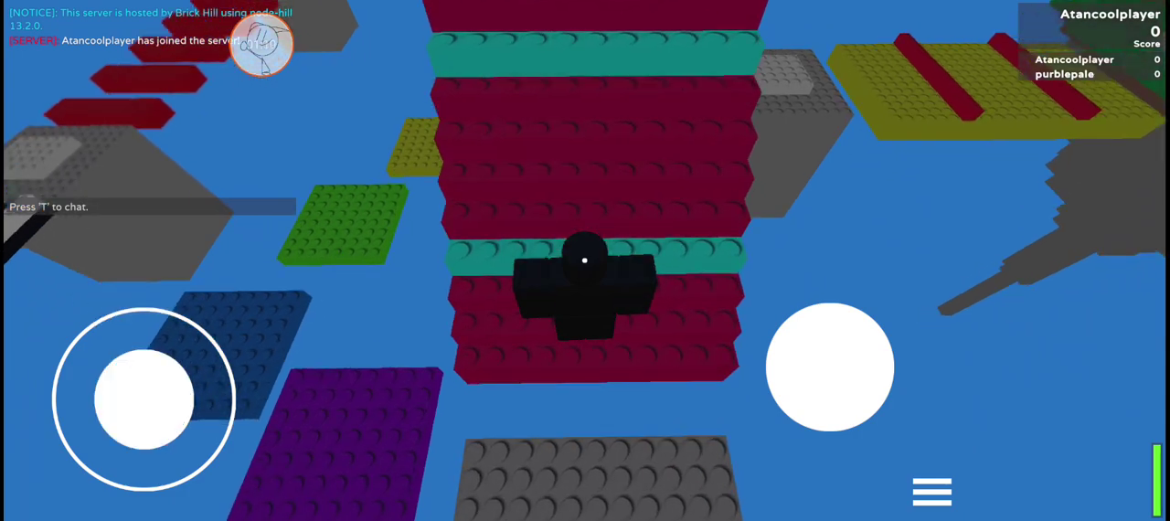
left_click_drag(145, 398, 160, 365)
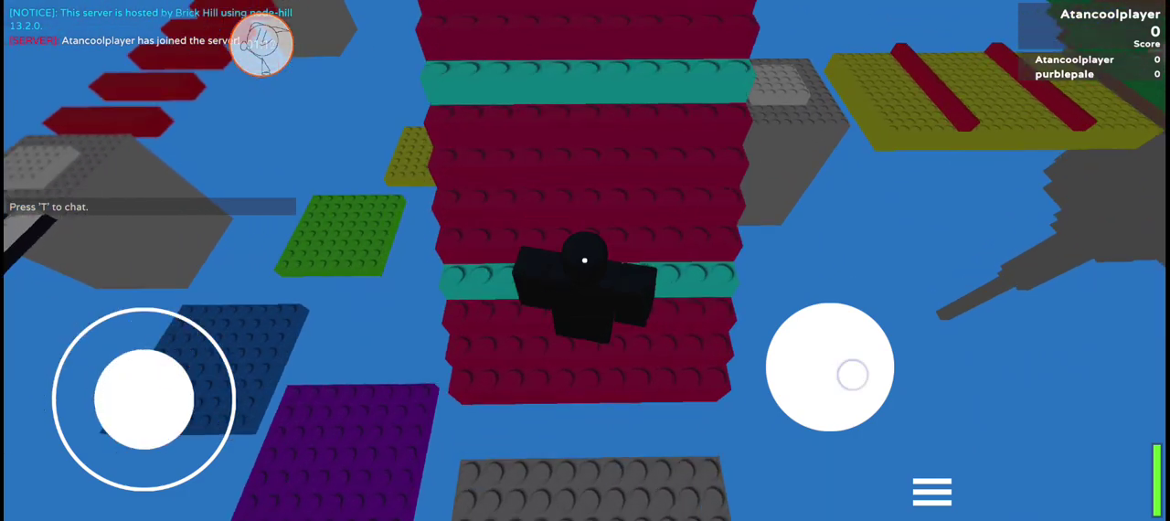
mouse_move(144, 397)
left_mouse_down()
mouse_move(141, 301)
mouse_move(153, 316)
mouse_move(137, 343)
mouse_move(114, 484)
mouse_move(132, 329)
mouse_move(142, 397)
left_mouse_up()
left_click(841, 378)
Step: Jump from the grey pad onto the yellow pad, then open the game settings
left_click(830, 365)
left_click(830, 365)
left_click_drag(1042, 34, 944, 319)
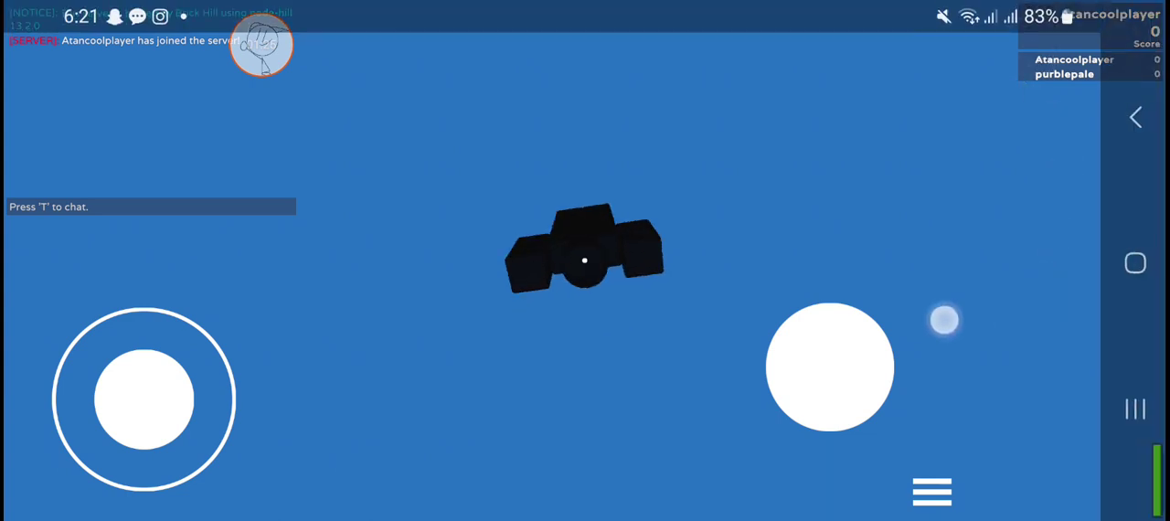
left_click_drag(1027, 42, 1092, 158)
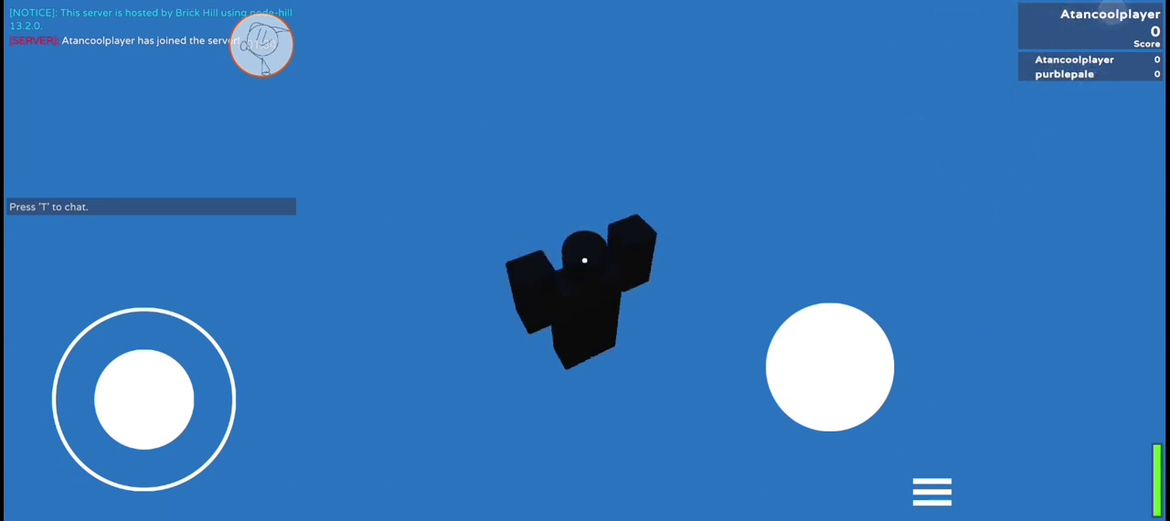
left_click(933, 492)
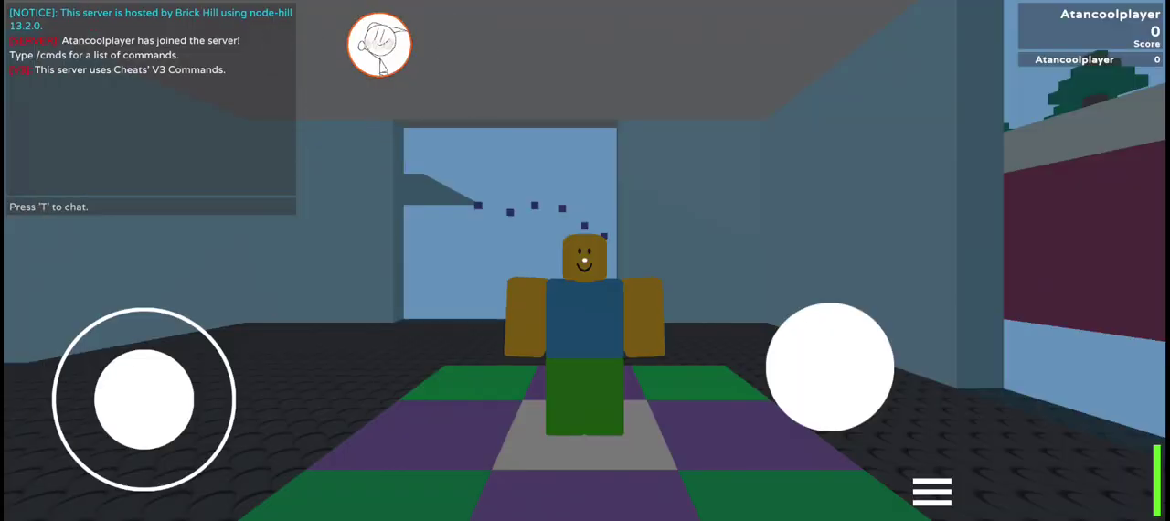
Step: Jump a few times, turn toward the yellow staircase, and walk up it
left_click(830, 366)
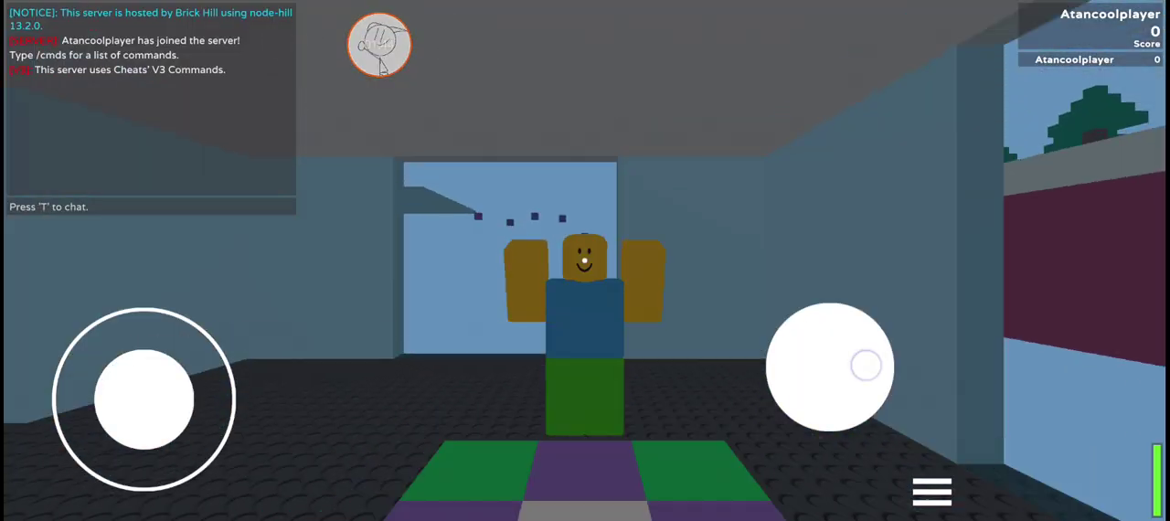
left_click(830, 366)
left_click(830, 366)
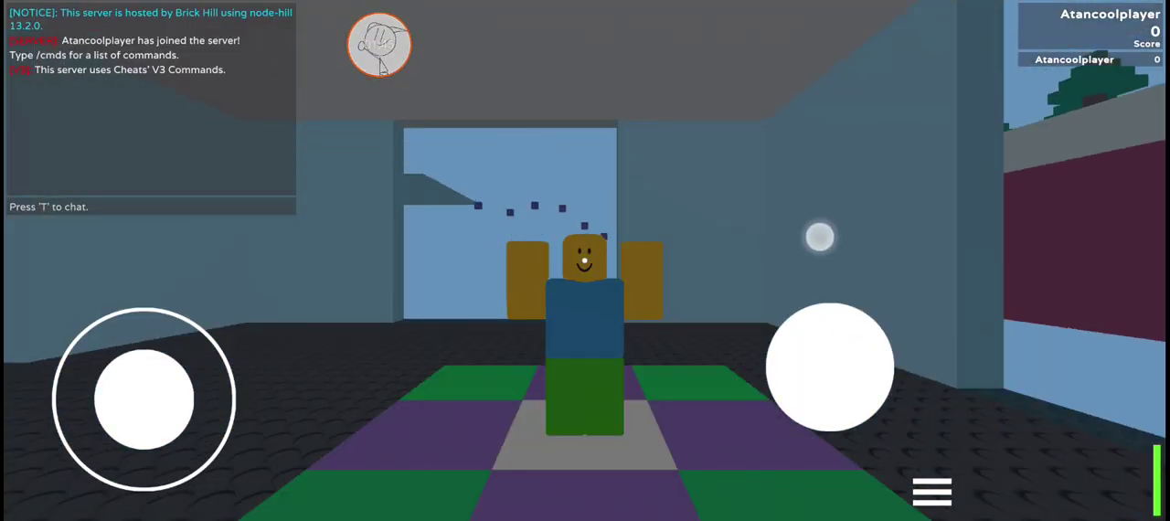
left_click_drag(1069, 55, 585, 229)
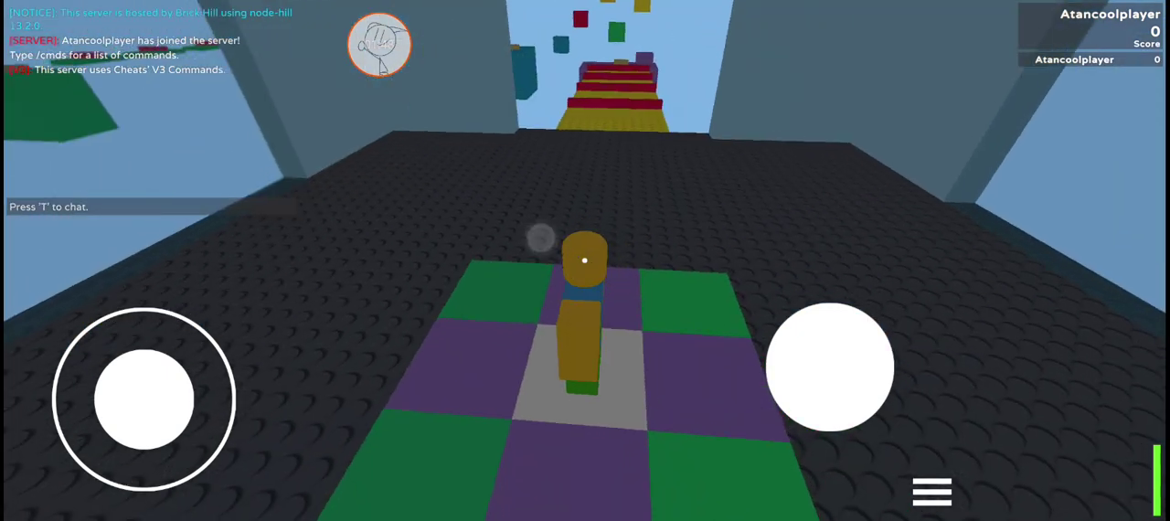
mouse_move(143, 399)
left_mouse_down()
mouse_move(151, 297)
mouse_move(121, 235)
left_mouse_up()
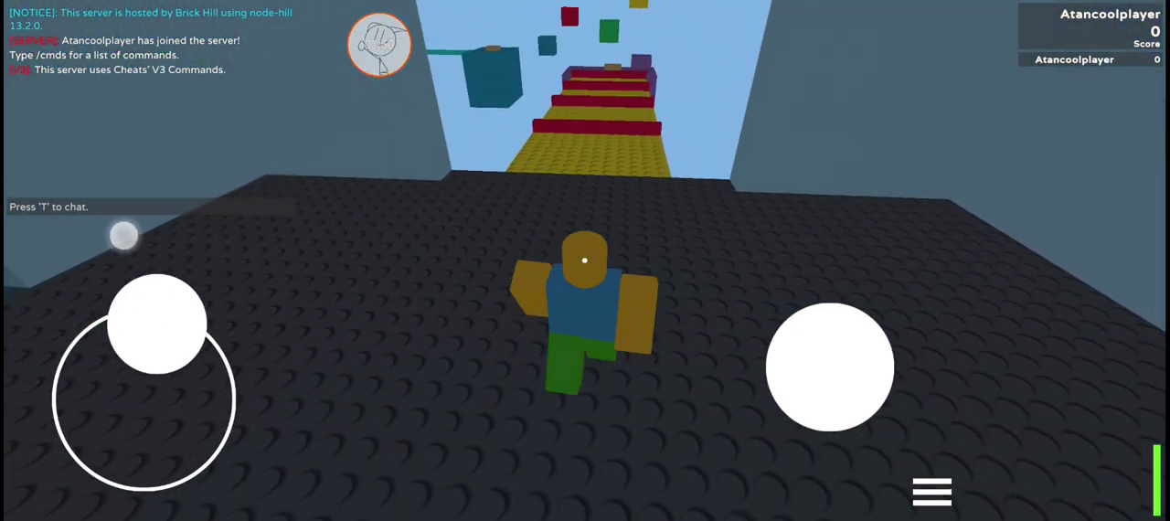
left_click_drag(121, 236, 146, 330)
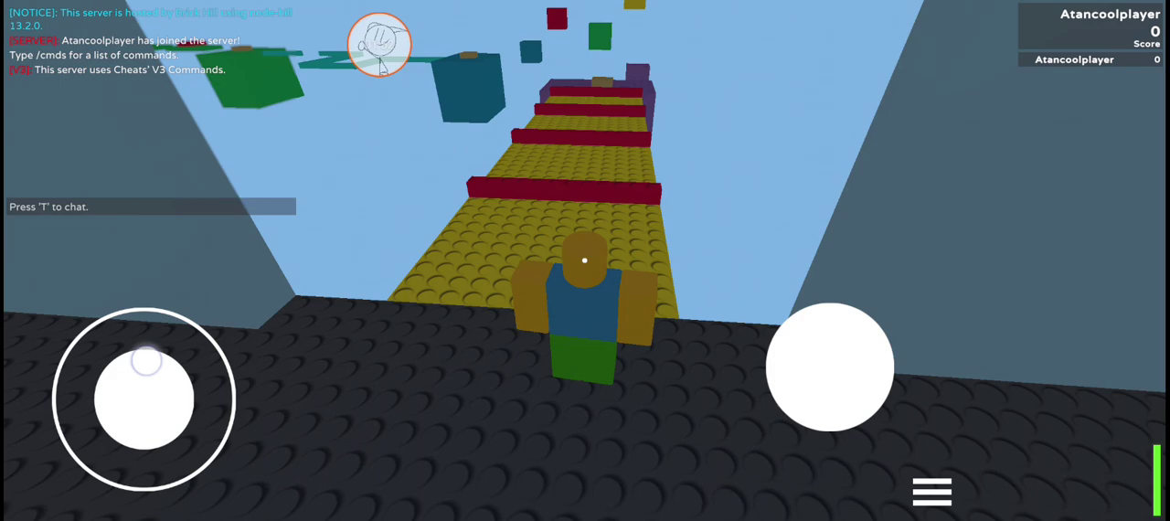
mouse_move(146, 393)
left_mouse_down()
mouse_move(149, 277)
mouse_move(176, 366)
mouse_move(147, 302)
left_mouse_up()
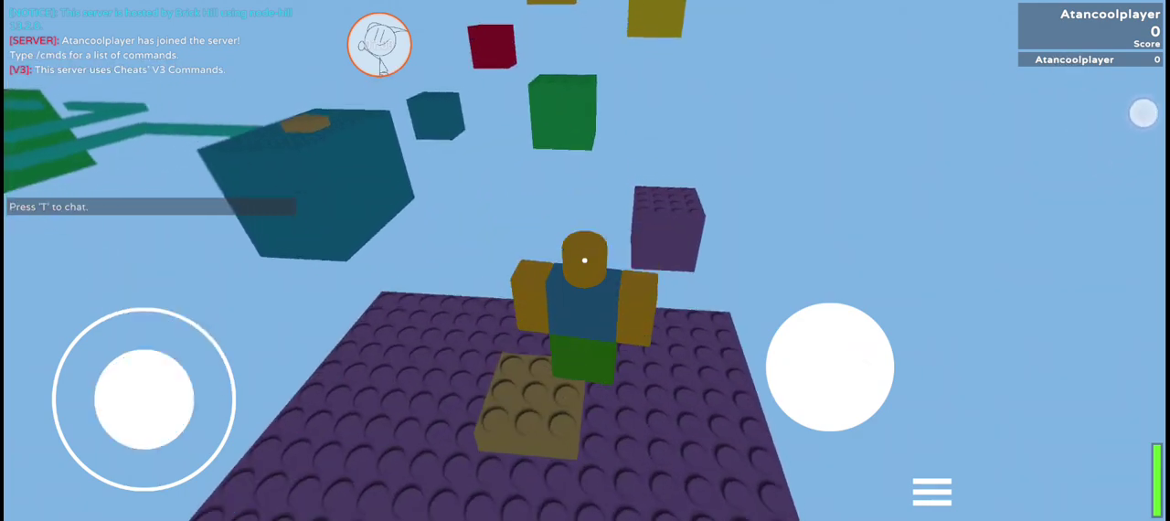
Step: Reach the purple checkpoint platform and jump toward the next floating block
left_click_drag(1005, 274, 1138, 55)
left_click_drag(1005, 228, 914, 238)
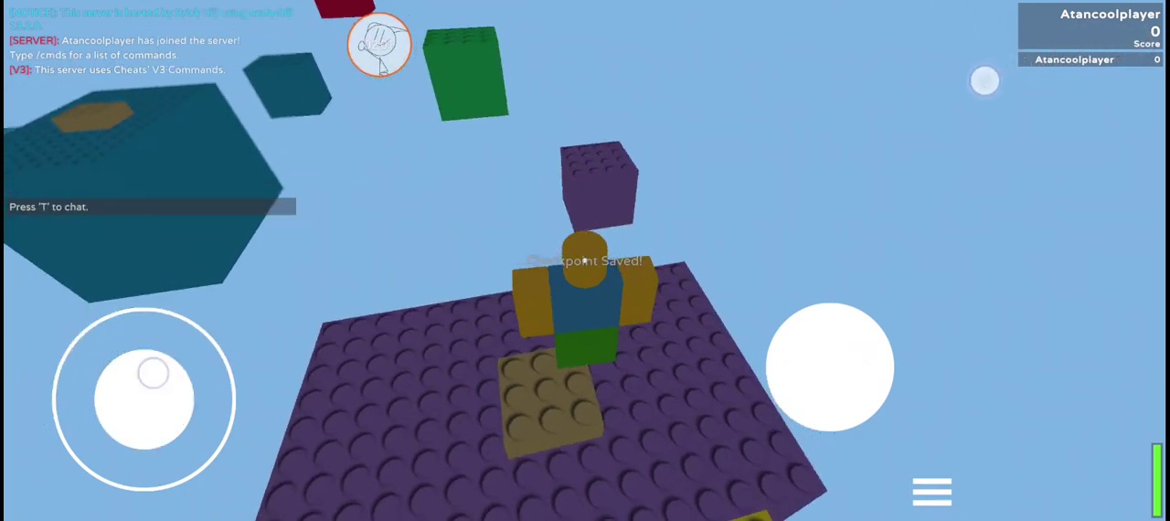
left_click(830, 365)
left_click_drag(143, 400, 163, 292)
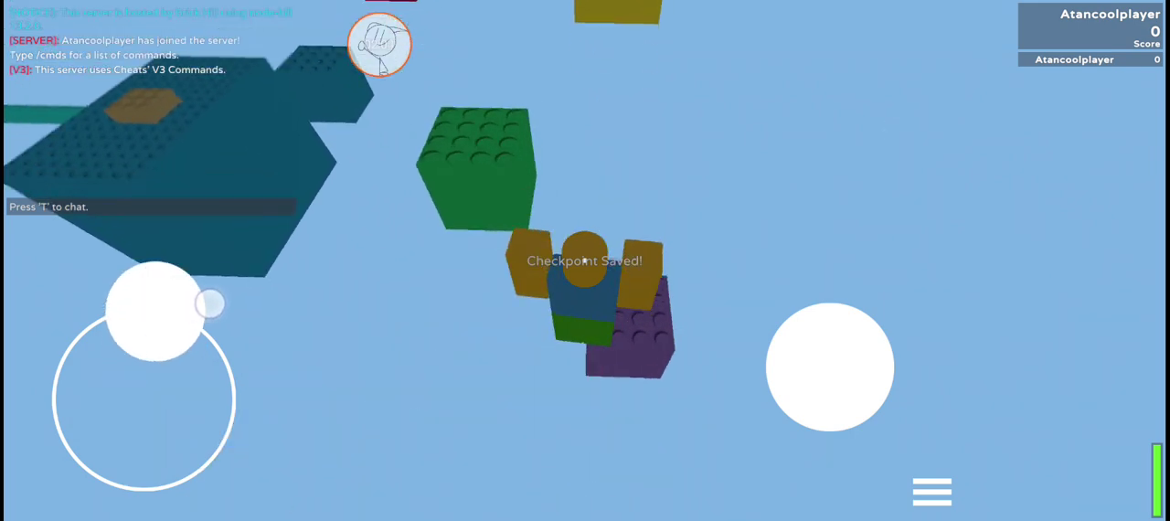
left_click_drag(788, 171, 751, 110)
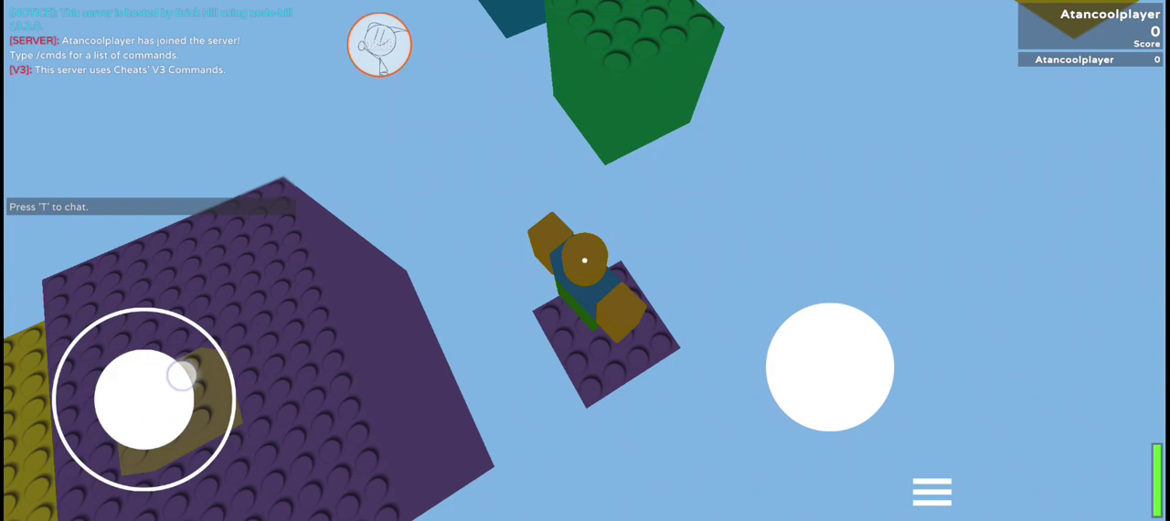
left_click_drag(144, 398, 181, 348)
mouse_move(144, 399)
left_mouse_down()
mouse_move(110, 425)
mouse_move(145, 438)
left_mouse_up()
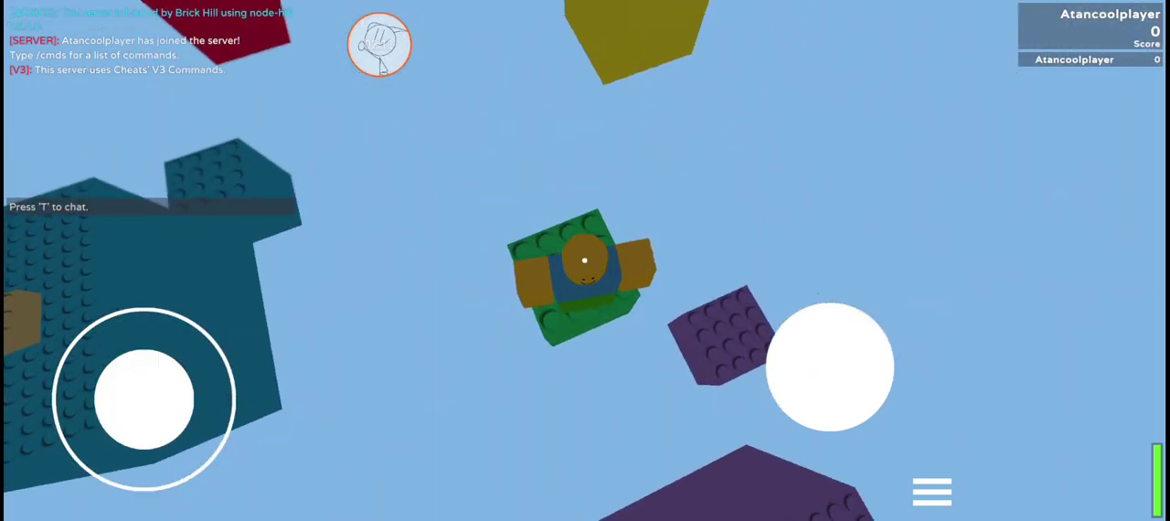
Step: Open and close the settings, then walk across the purple platform onto the small block
left_click(932, 492)
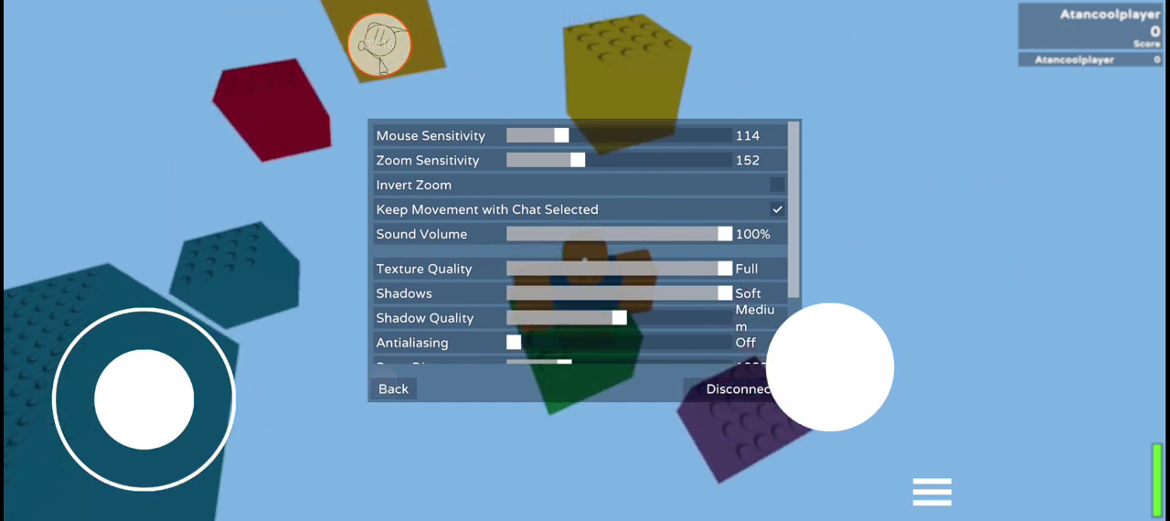
left_click(393, 389)
mouse_move(145, 399)
left_mouse_down()
mouse_move(117, 311)
mouse_move(192, 370)
left_mouse_up()
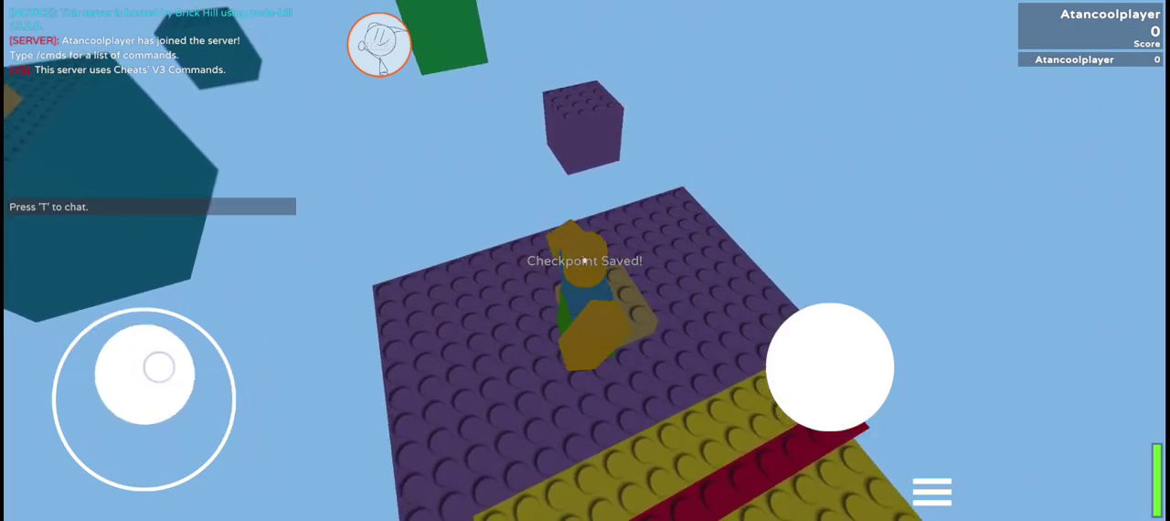
left_click_drag(149, 395, 137, 347)
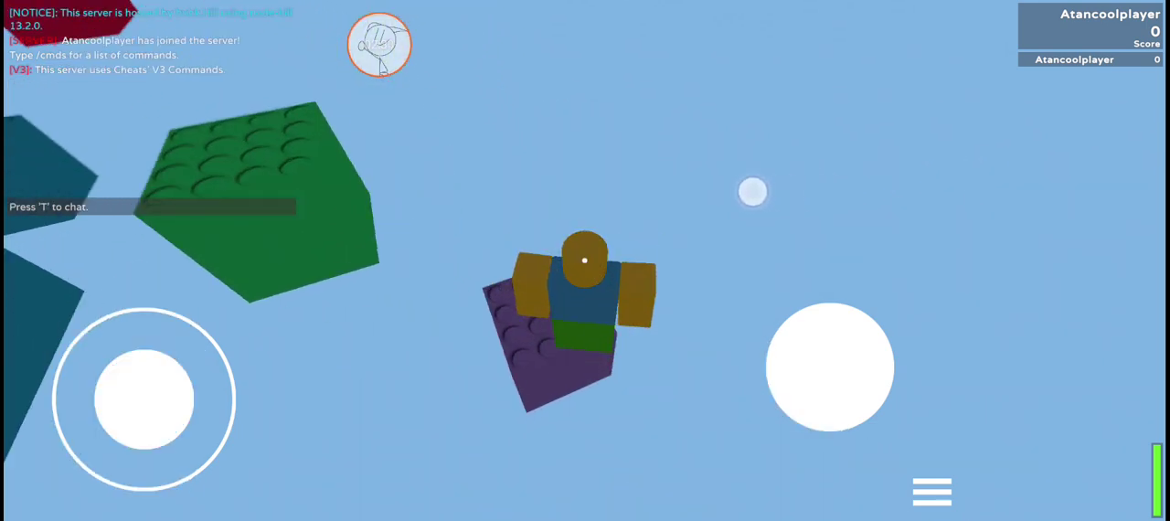
left_click_drag(752, 191, 549, 228)
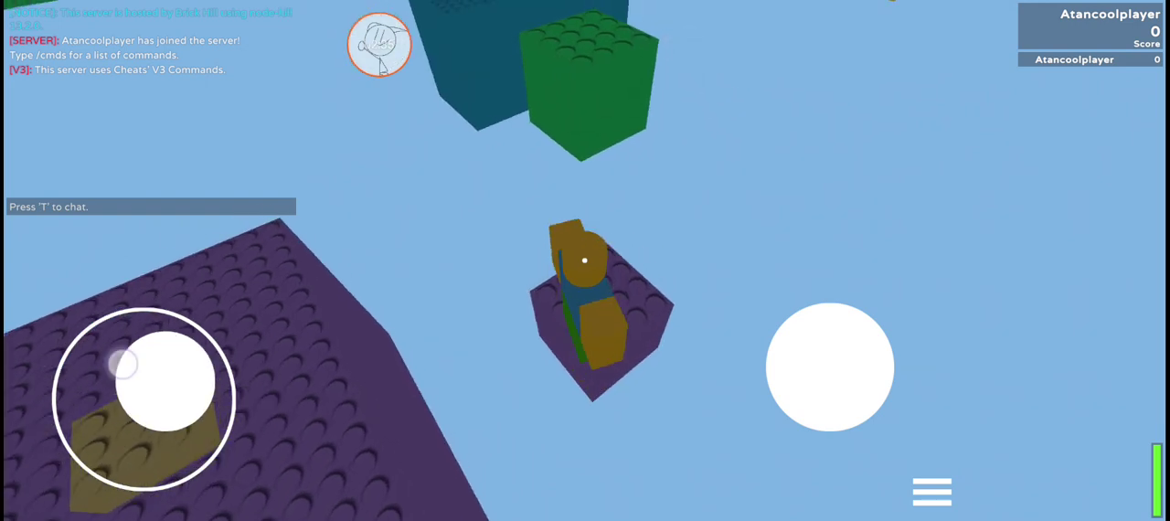
mouse_move(164, 374)
left_mouse_down()
mouse_move(141, 398)
mouse_move(128, 319)
left_mouse_up()
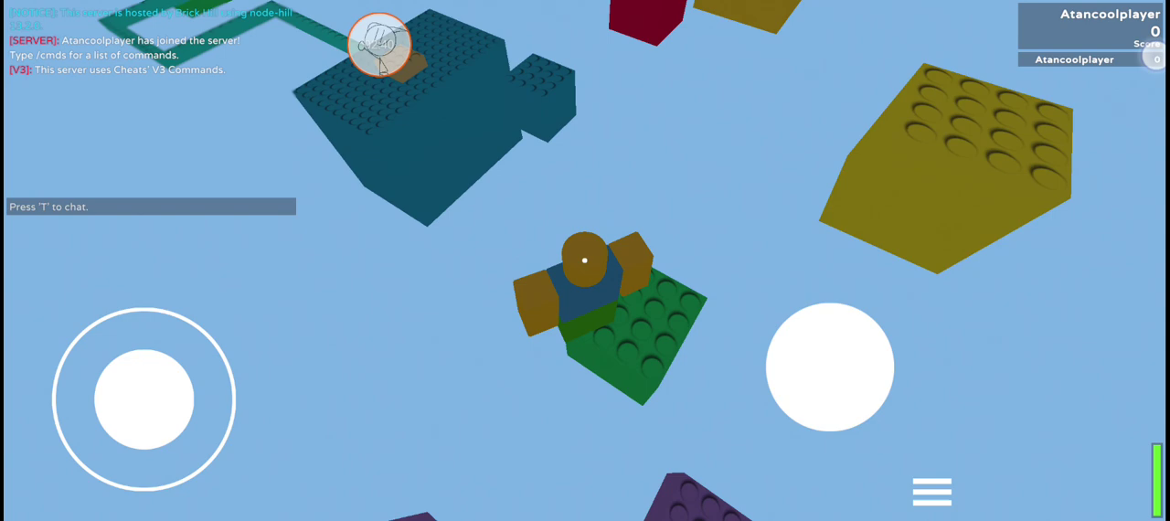
left_click_drag(753, 191, 549, 229)
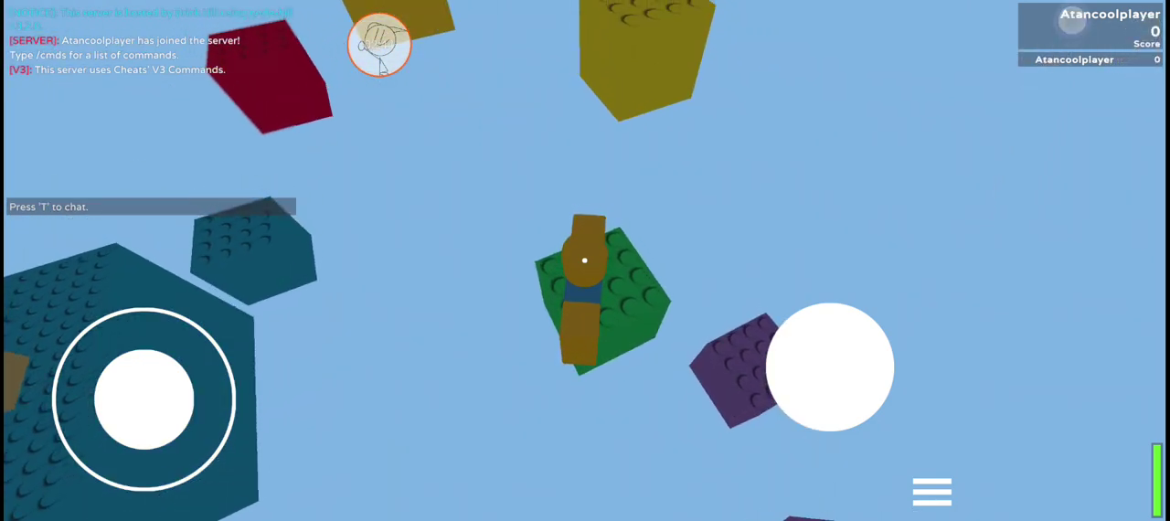
Step: Raise the mouse sensitivity to 218 in the settings and return to the game
left_click(933, 492)
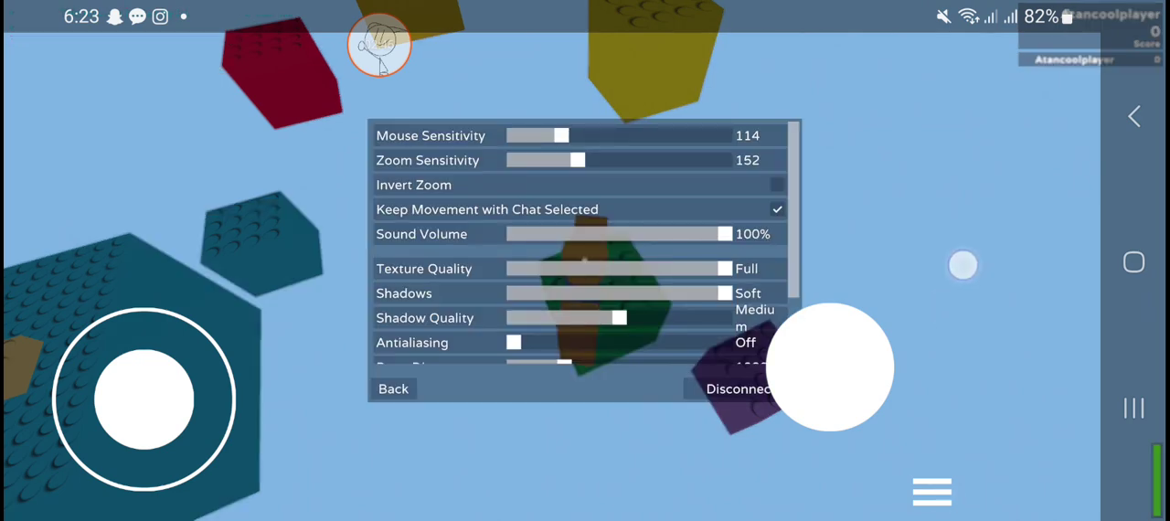
left_click_drag(964, 265, 934, 303)
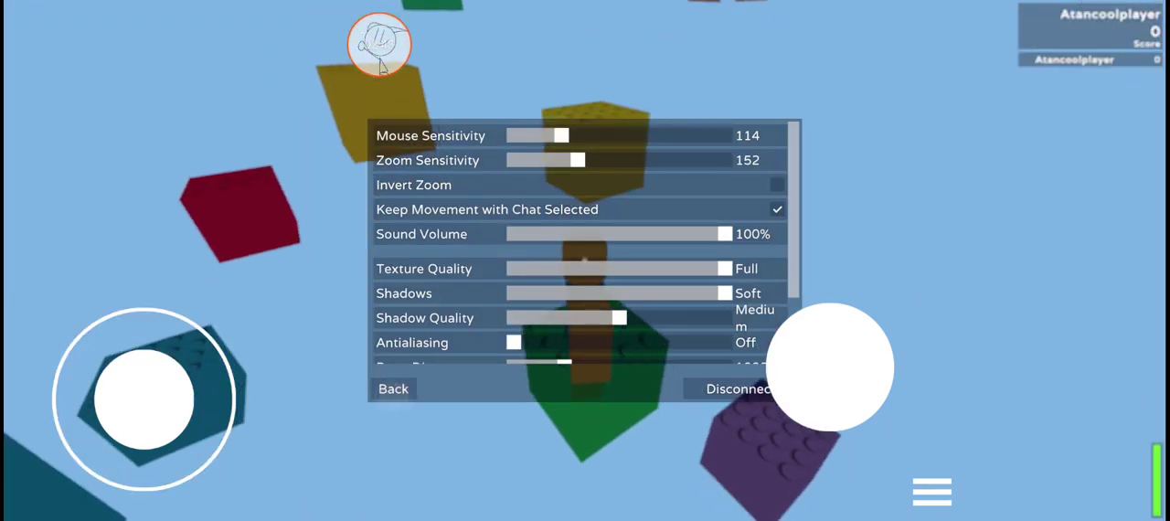
left_click(394, 389)
mouse_move(144, 398)
left_mouse_down()
mouse_move(163, 366)
mouse_move(145, 398)
left_mouse_up()
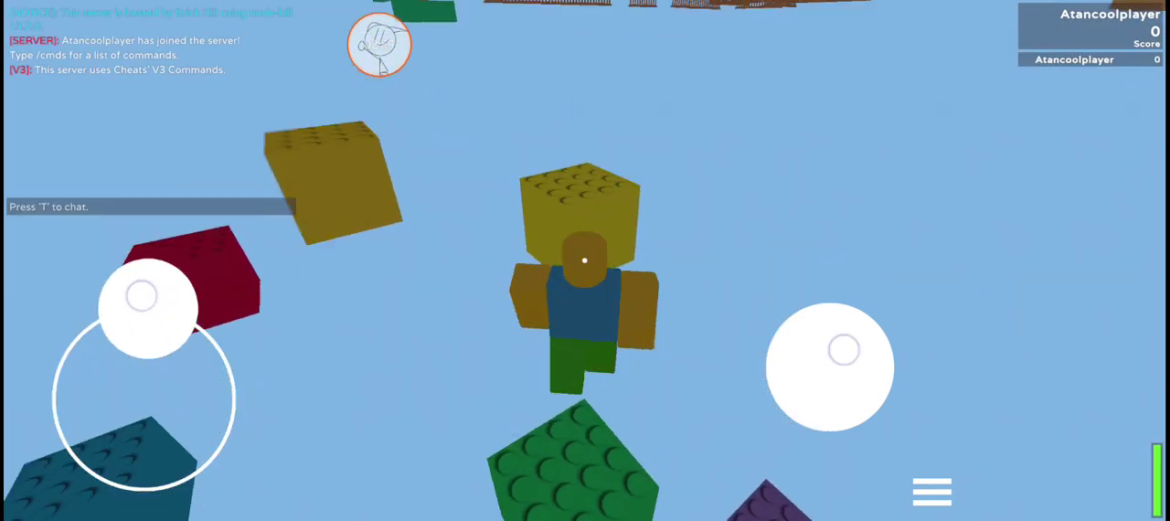
left_click(932, 492)
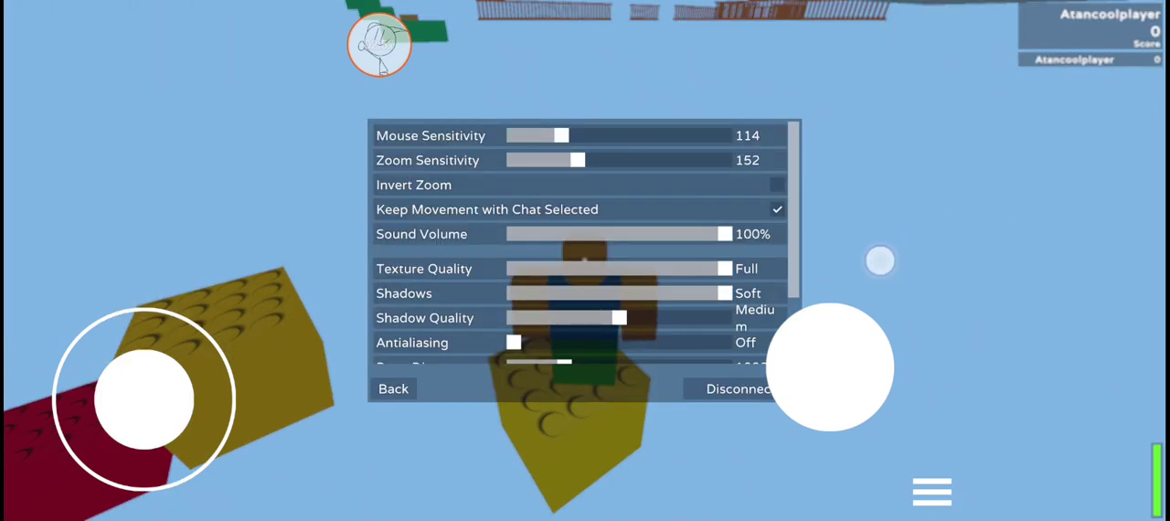
left_click_drag(880, 261, 490, 289)
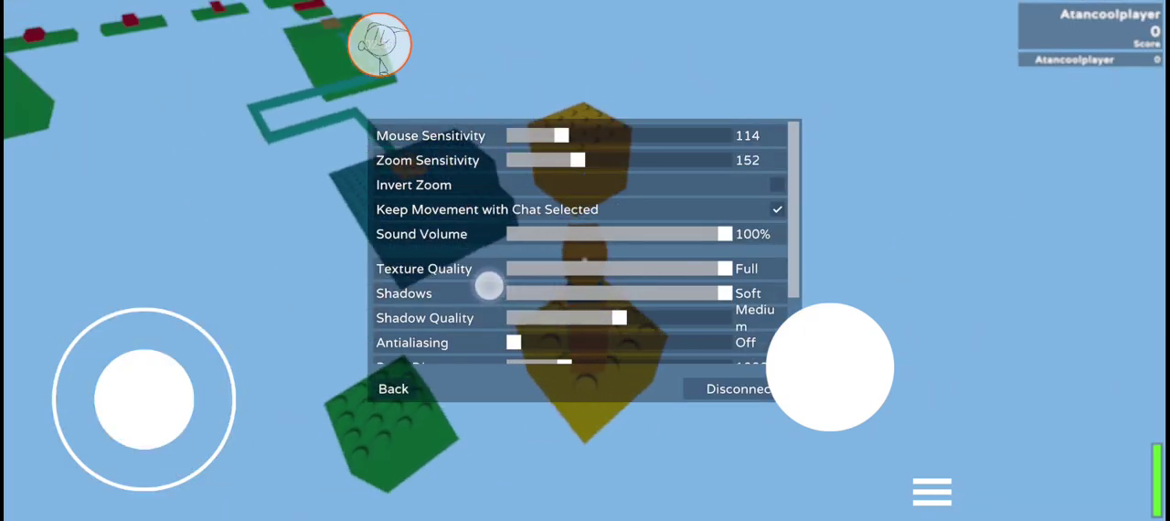
left_click_drag(144, 398, 107, 377)
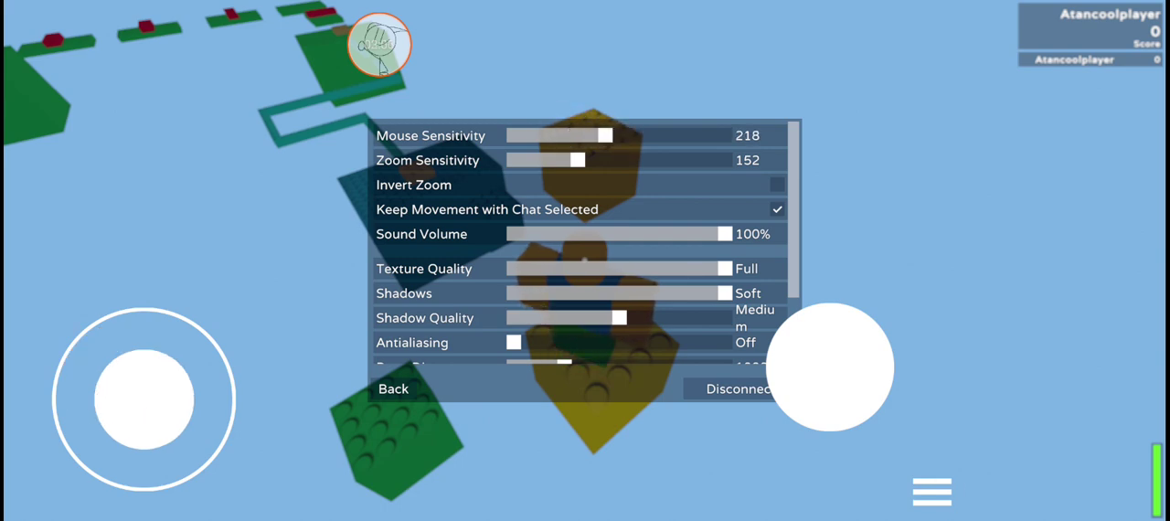
left_click(393, 388)
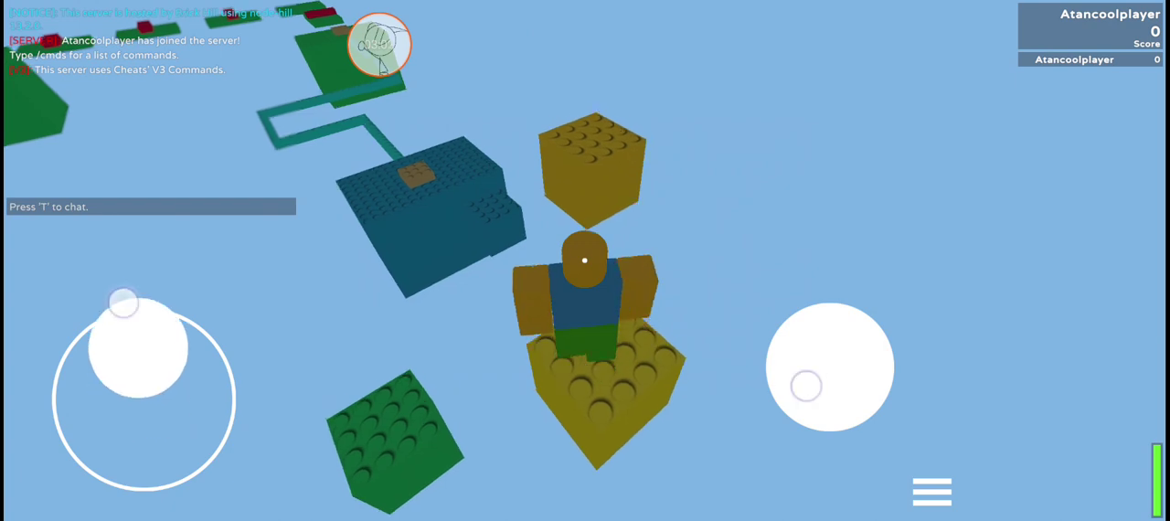
Step: Walk the avatar onto the yellow brick, then check the settings again and close them
left_click_drag(144, 398, 132, 316)
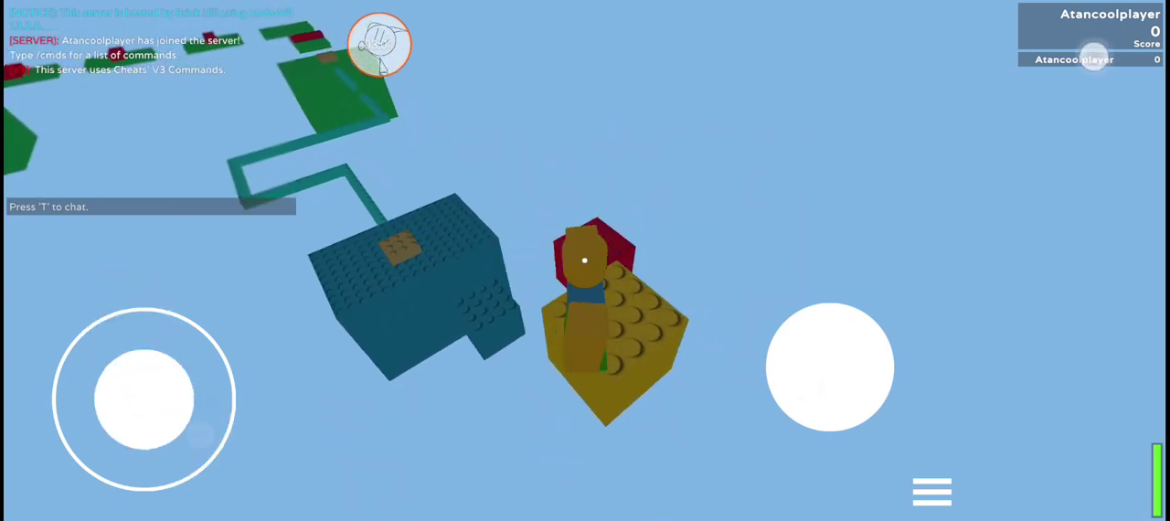
left_click_drag(640, 183, 457, 275)
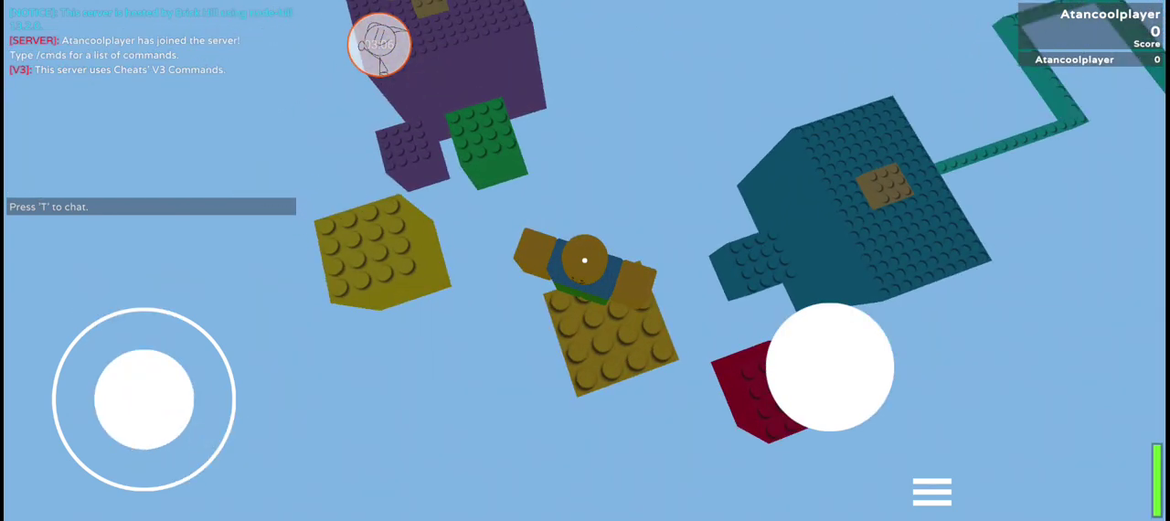
left_click_drag(992, 88, 822, 183)
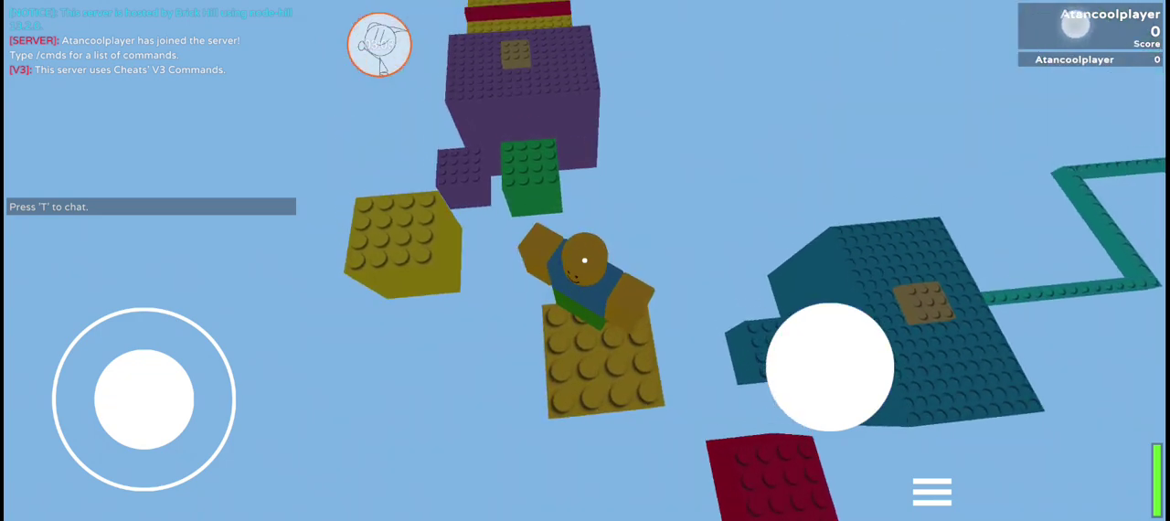
left_click(933, 492)
left_click_drag(1005, 325, 1000, 245)
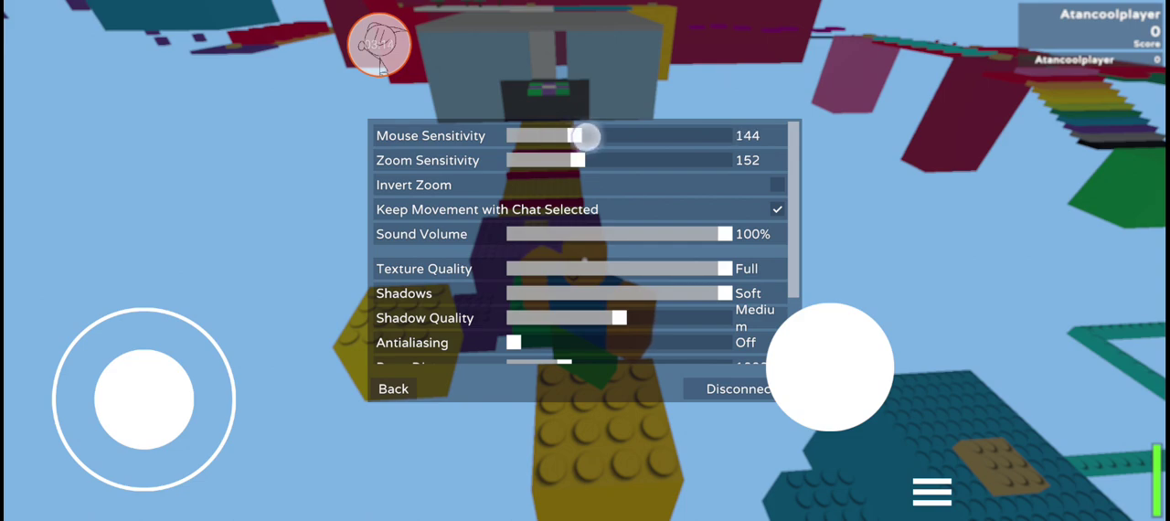
left_click(393, 388)
Step: Walk past the red brick onto the blue baseplate and set mouse sensitivity to 157
left_click_drag(1067, 60, 914, 183)
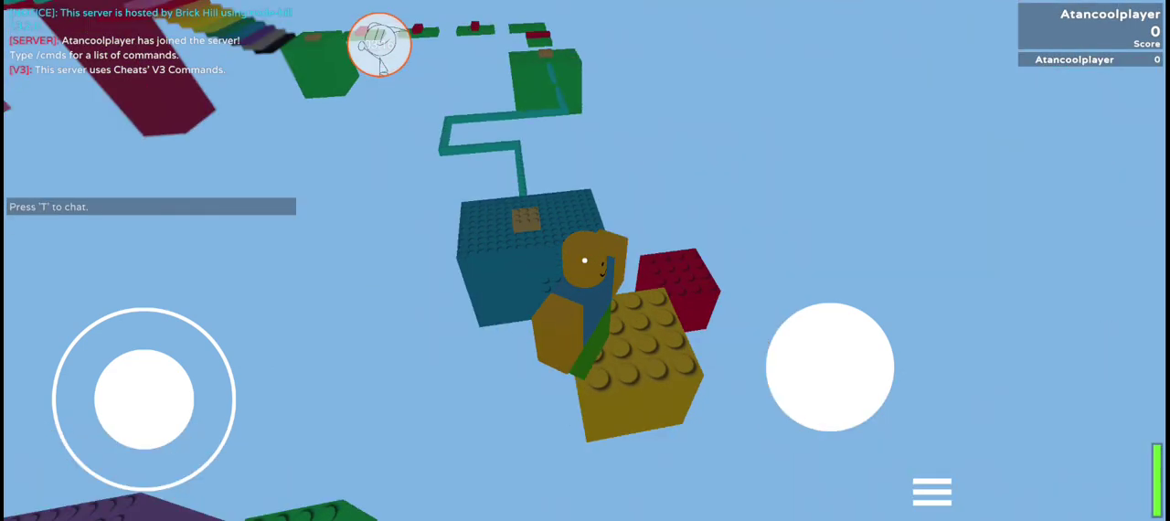
left_click_drag(1060, 41, 1097, 84)
left_click_drag(144, 397, 209, 312)
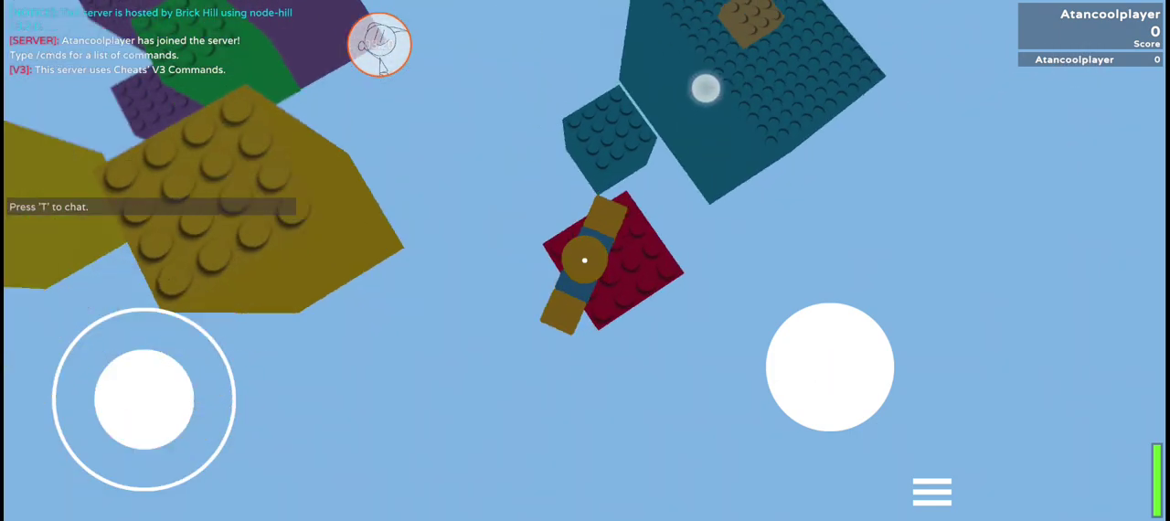
mouse_move(143, 400)
left_mouse_down()
mouse_move(190, 396)
mouse_move(256, 338)
left_mouse_up()
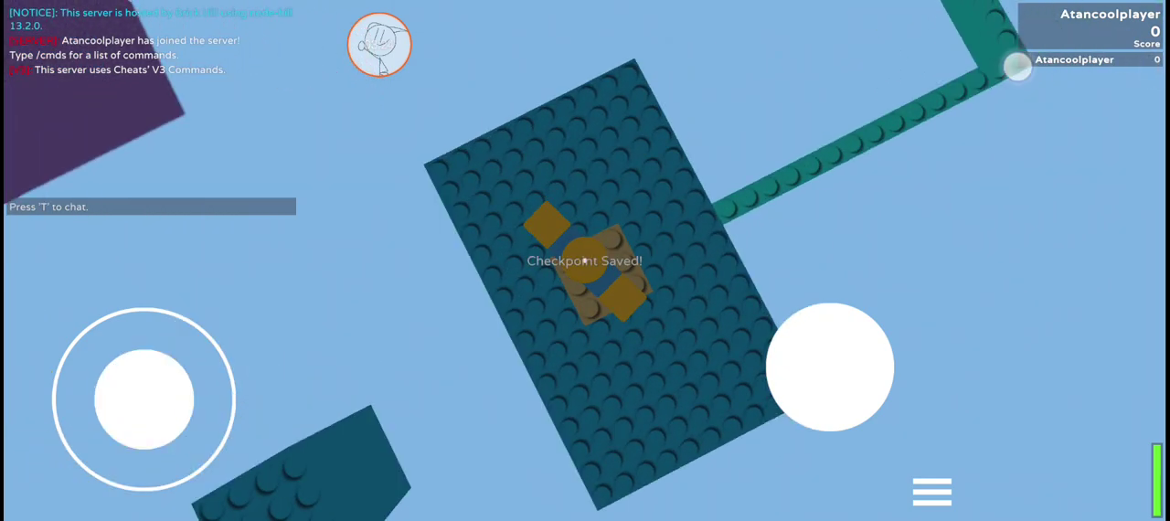
left_click(933, 492)
mouse_move(978, 260)
left_mouse_down()
mouse_move(1036, 341)
mouse_move(1035, 275)
left_mouse_up()
left_click_drag(143, 400, 107, 318)
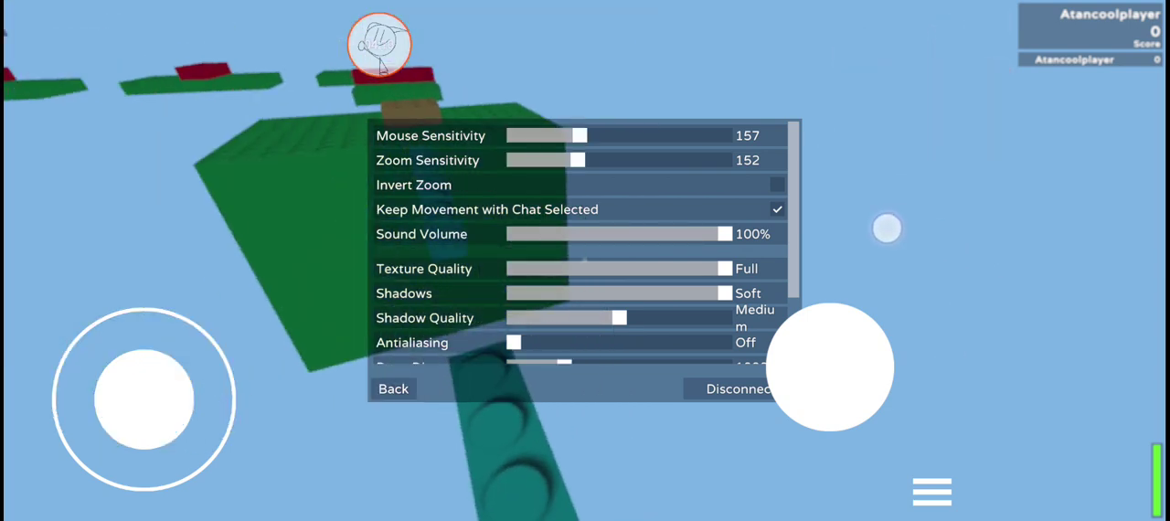
Step: Close the settings, respawn after falling, and reopen the game settings
key("Escape")
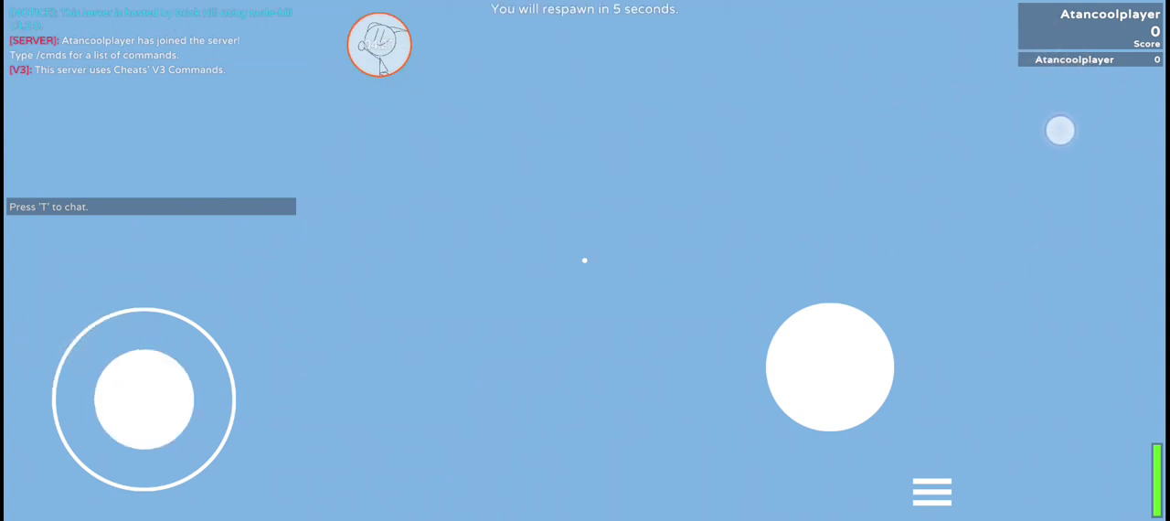
left_click(932, 492)
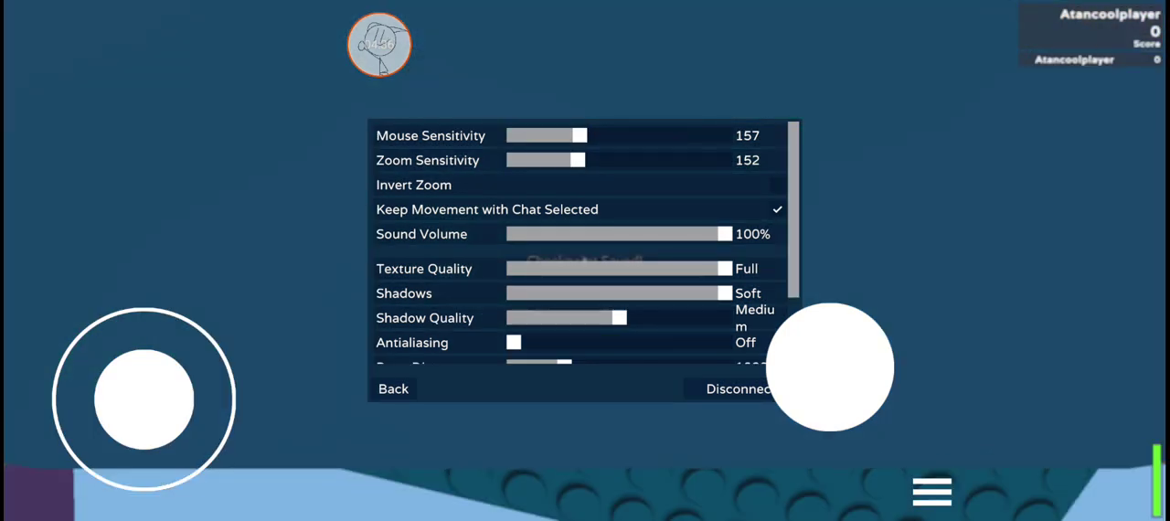
mouse_move(989, 321)
left_mouse_down()
mouse_move(975, 219)
mouse_move(940, 175)
mouse_move(942, 137)
left_mouse_up()
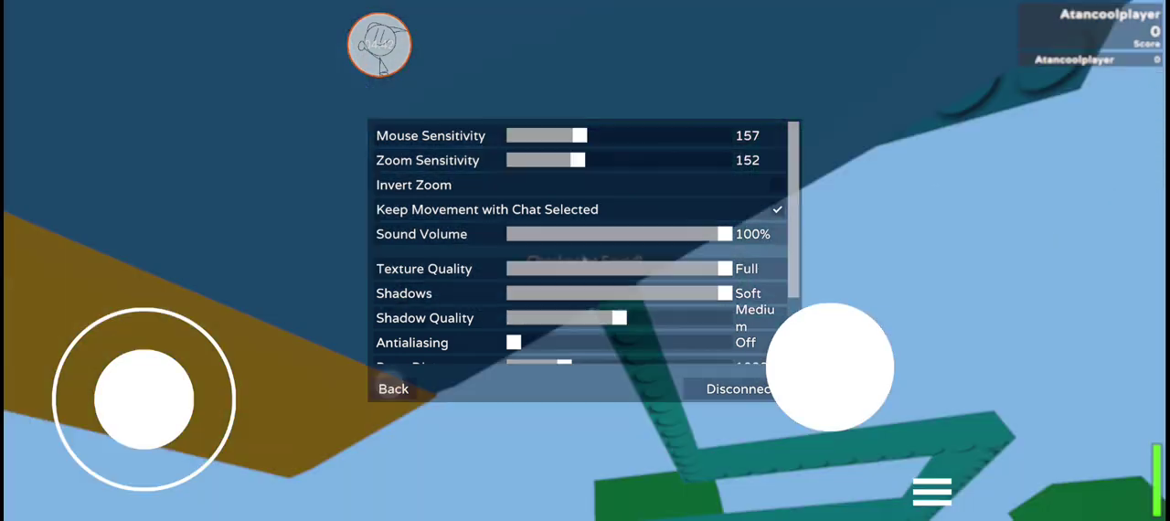
Step: Close the settings and look around the checkpoint at the baseplate underside
left_click(393, 388)
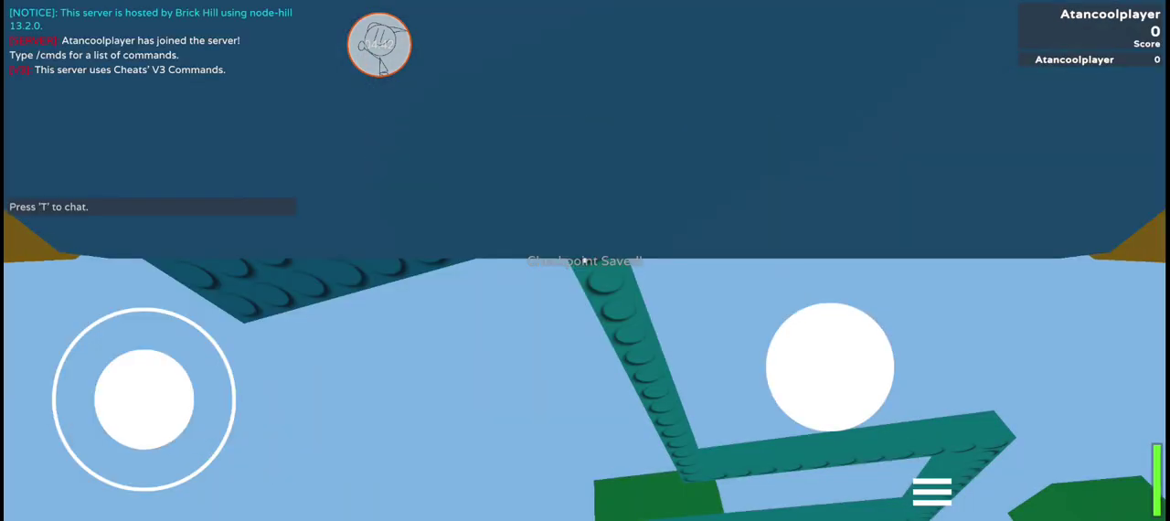
mouse_move(921, 214)
left_mouse_down()
mouse_move(1032, 81)
mouse_move(1032, 37)
left_mouse_up()
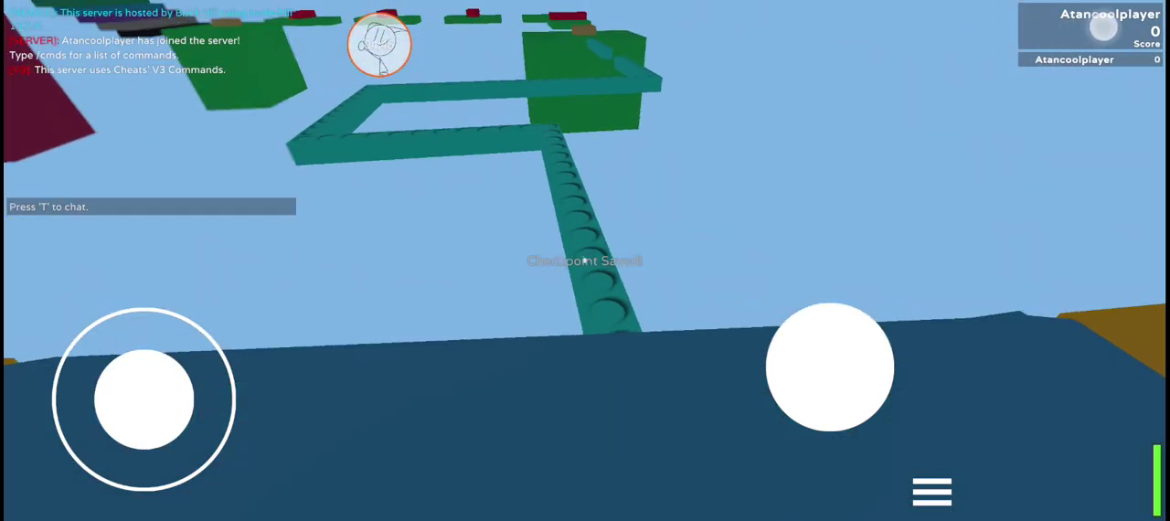
left_click_drag(1006, 183, 1006, 55)
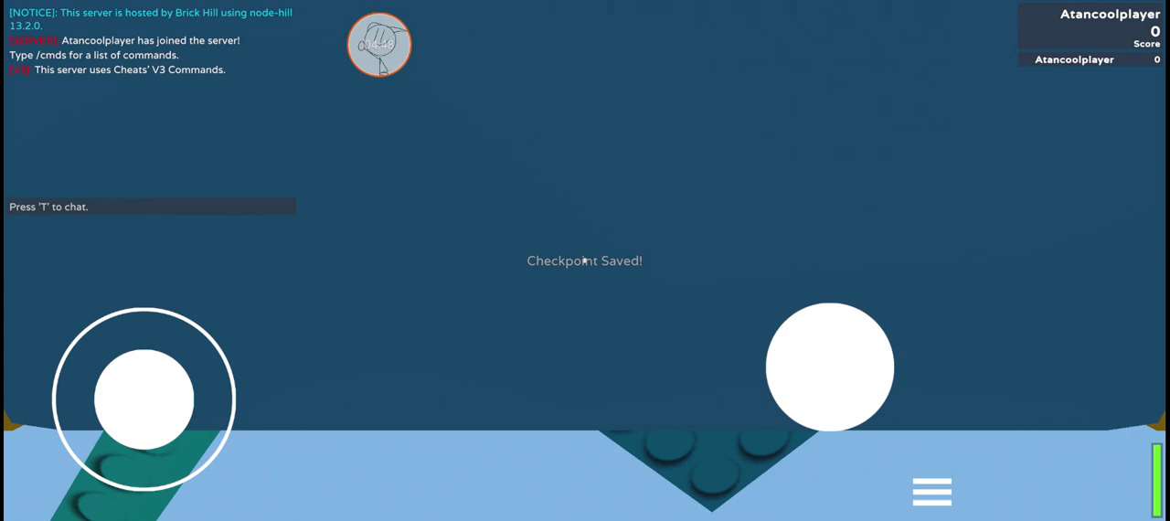
mouse_move(987, 263)
left_mouse_down()
mouse_move(930, 208)
mouse_move(982, 23)
left_mouse_up()
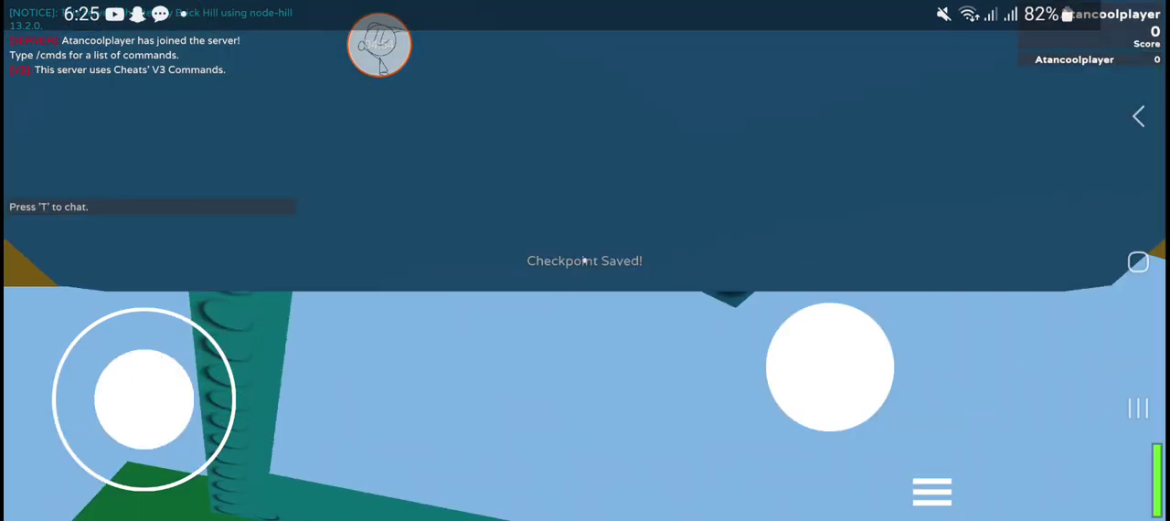
Step: Walk off the checkpoint toward the teal beam path and fall off the course
left_click_drag(144, 399, 143, 457)
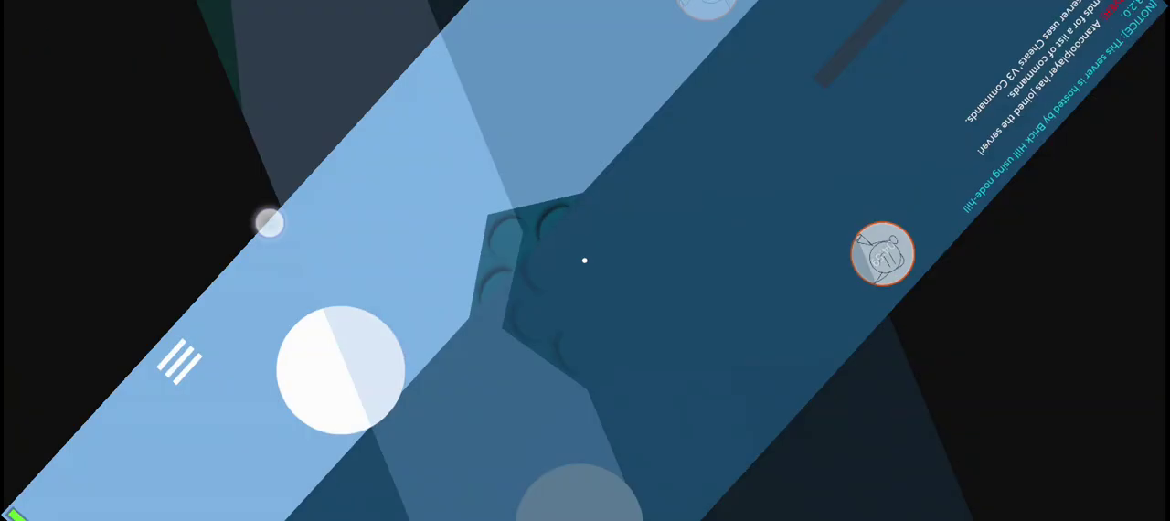
left_click_drag(883, 254, 883, 210)
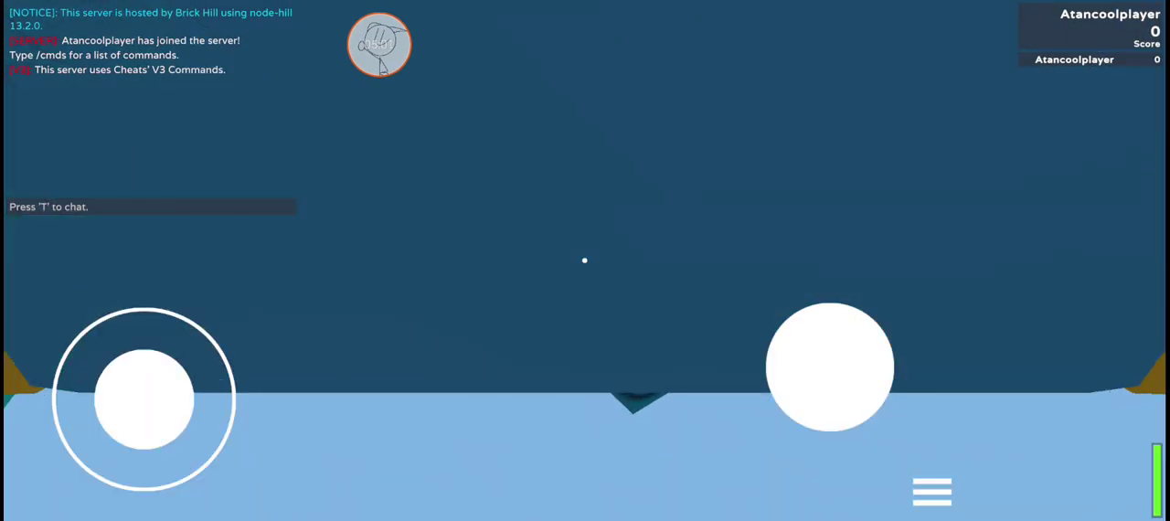
left_click_drag(144, 400, 119, 466)
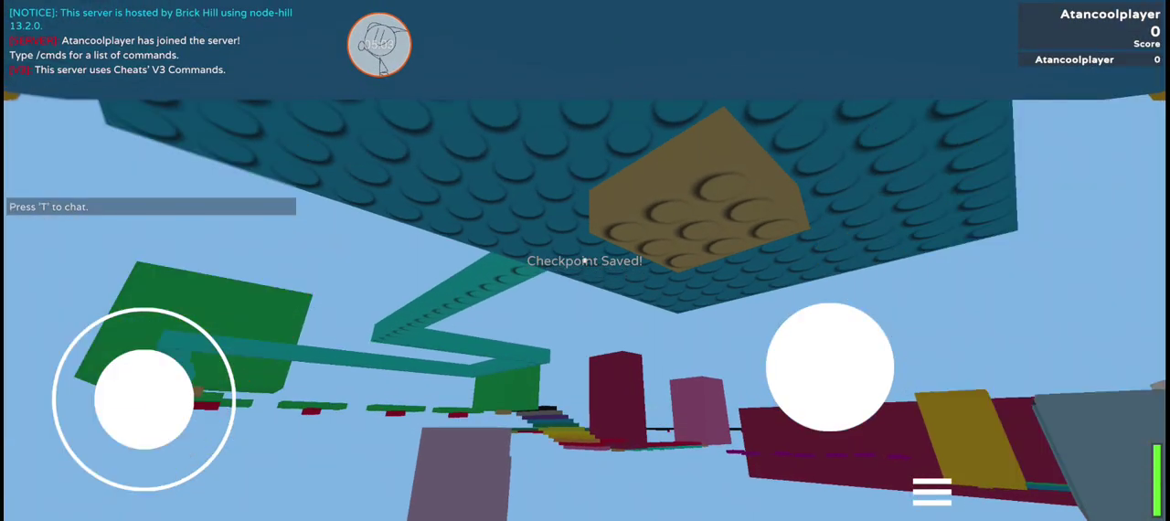
left_click_drag(130, 347, 130, 272)
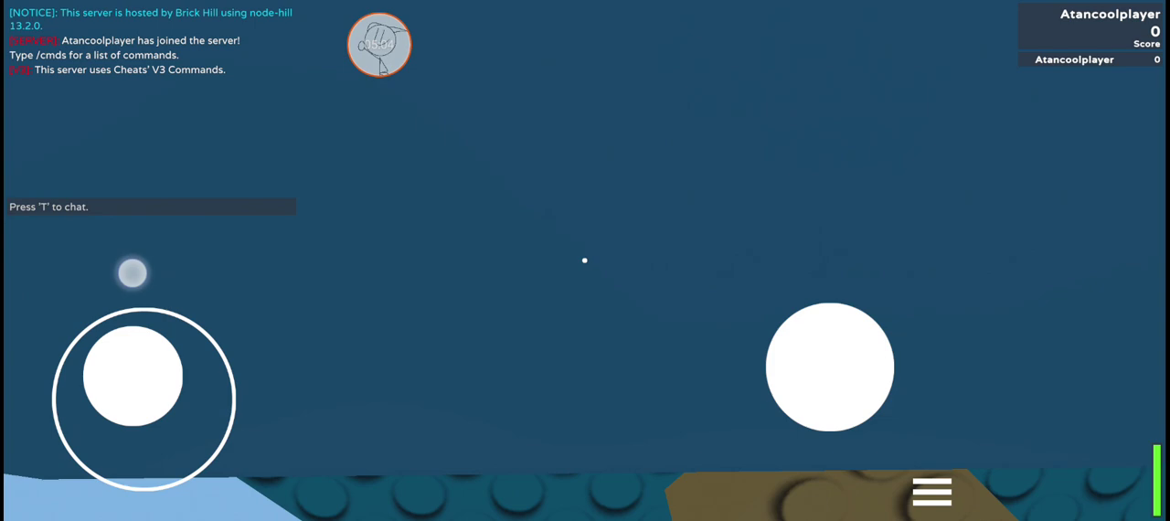
left_click_drag(179, 318, 103, 245)
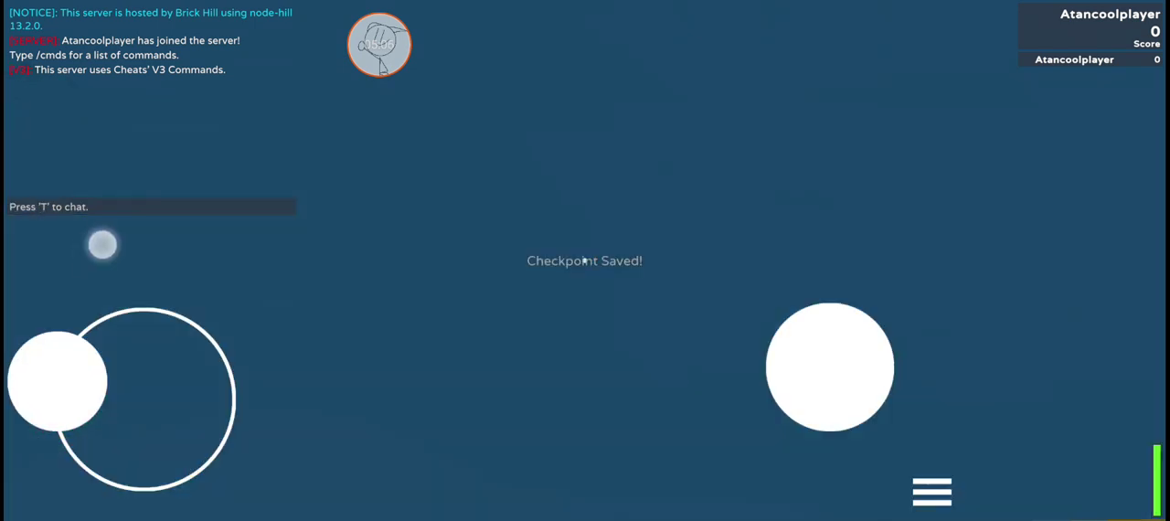
left_click_drag(58, 381, 144, 400)
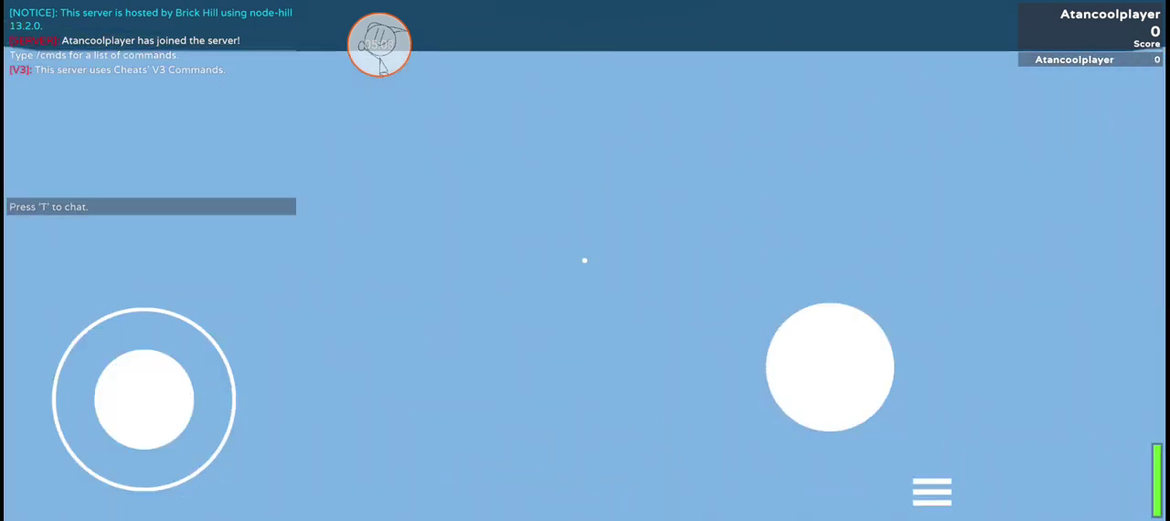
left_click_drag(1086, 139, 1020, 25)
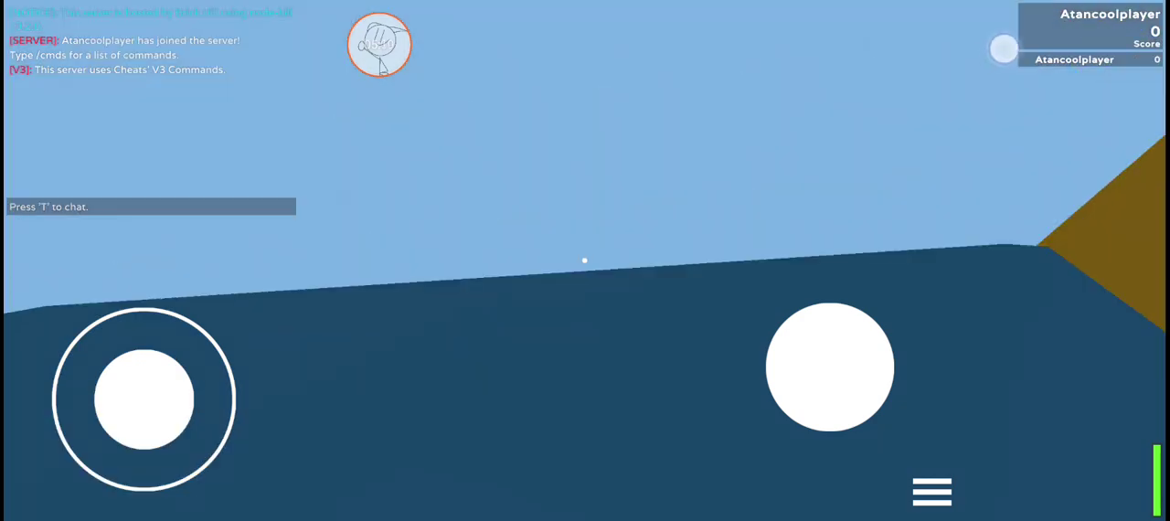